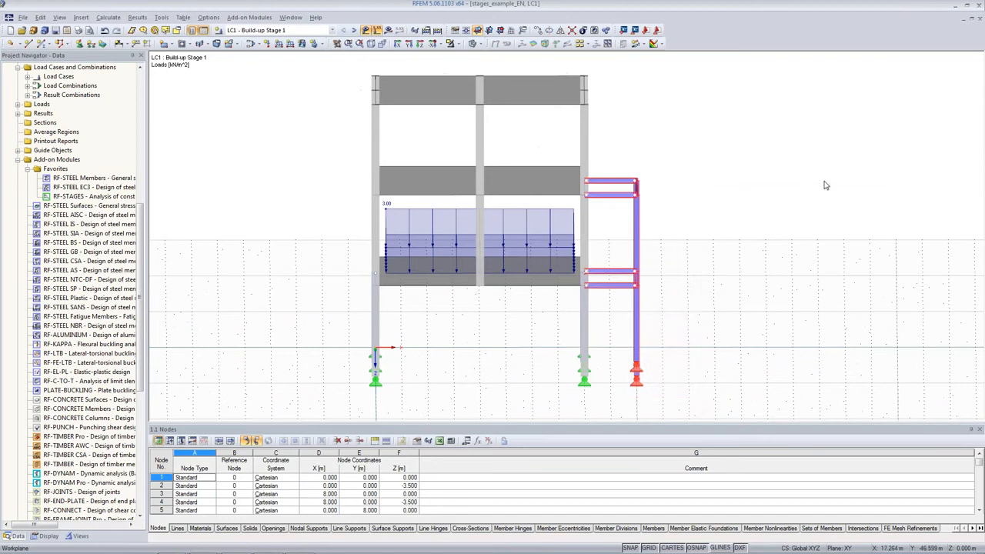
Review the floor loads of the build-up load cases LC1 to LC3 on the model, ending on LC1
middle_click_drag(815, 204, 649, 214, "ctrl")
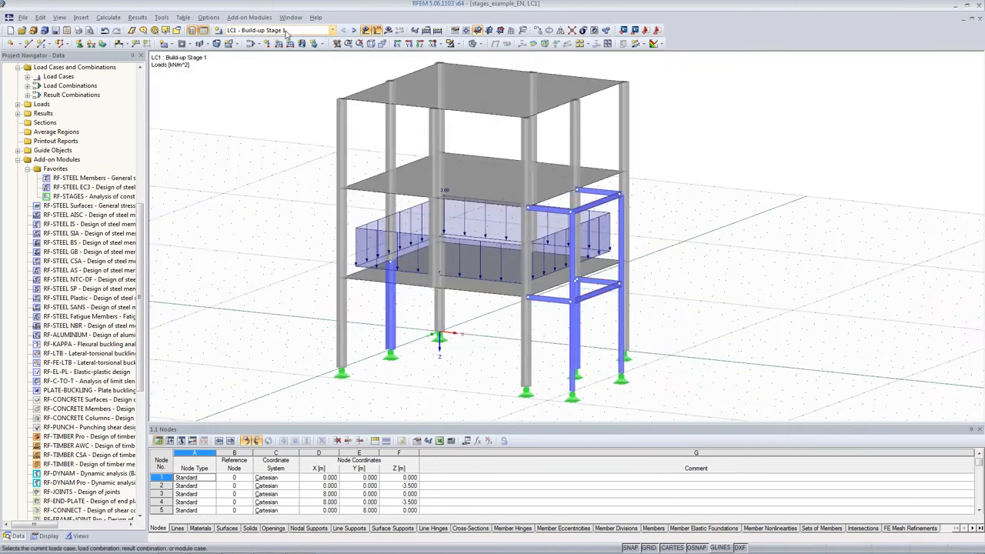
left_click(266, 30)
left_click(262, 38)
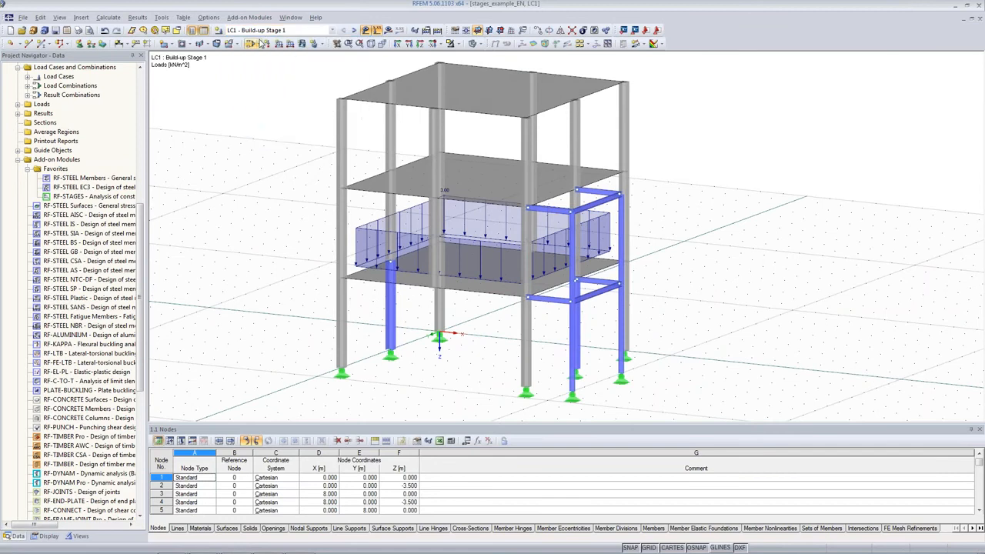
left_click(353, 31)
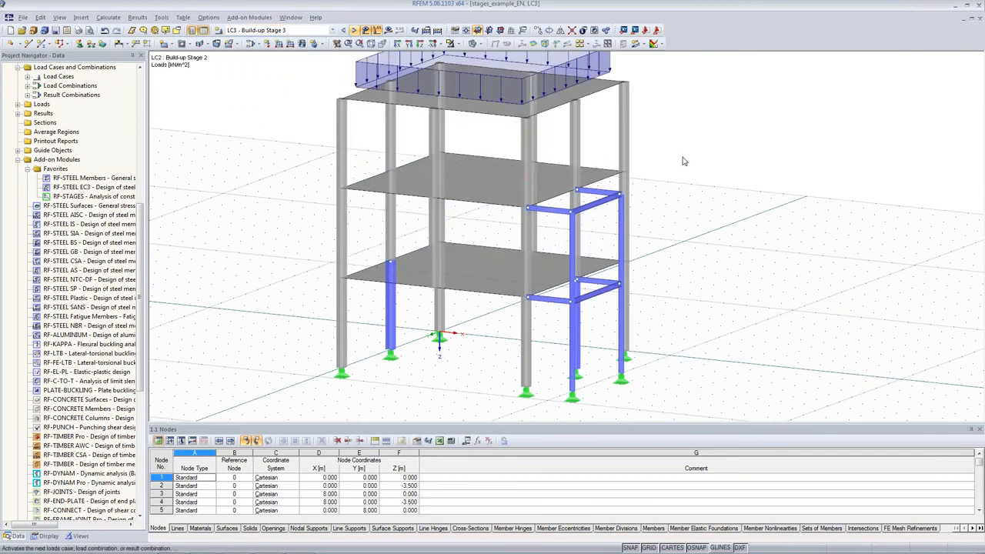
middle_click_drag(682, 157, 681, 178)
left_click(308, 30)
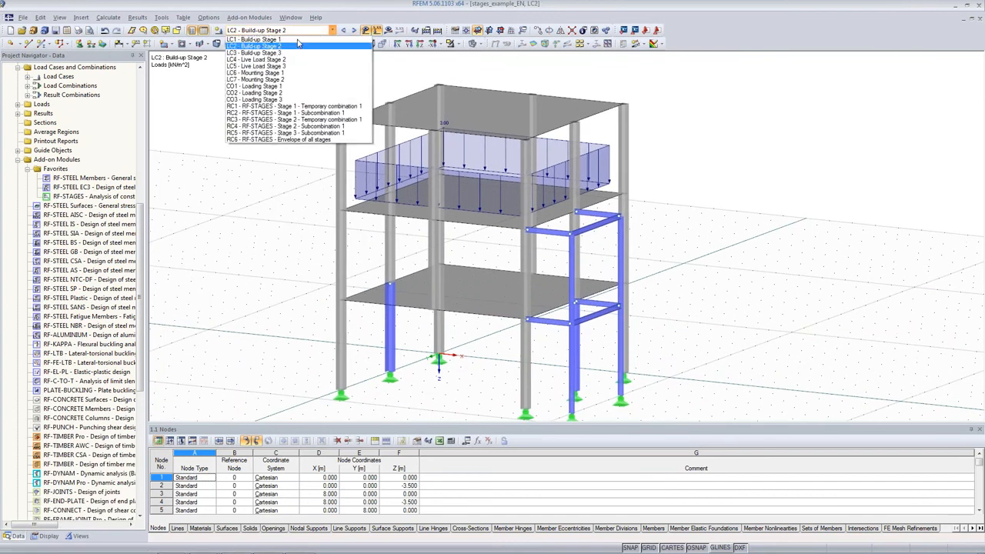
left_click(298, 39)
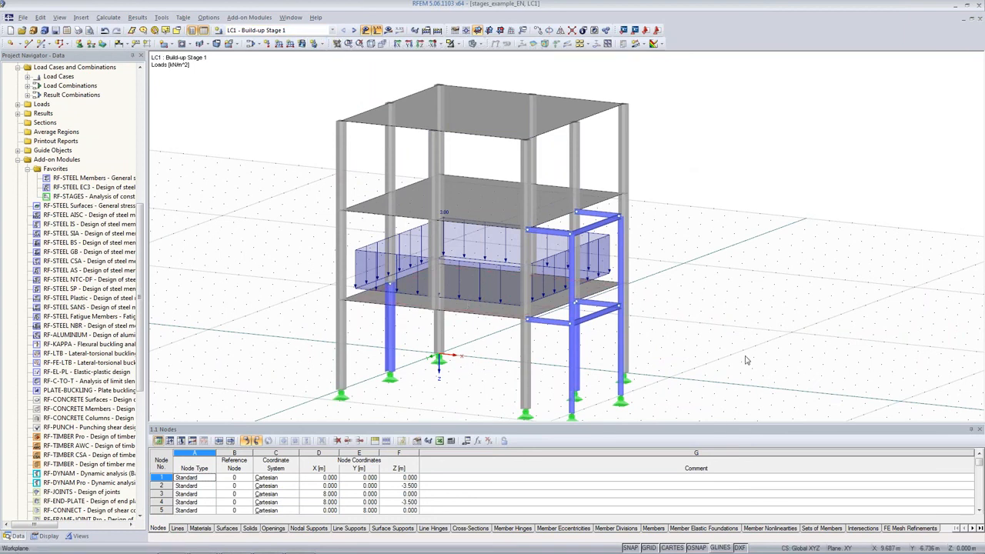
Highlight the lower, middle and upper storeys in turn to examine the extent of each construction stage
middle_click_drag(744, 364, 755, 312, "ctrl")
left_click_drag(299, 268, 716, 402)
mouse_move(736, 221)
middle_mouse_down("ctrl")
mouse_move(739, 235)
mouse_move(719, 240)
mouse_move(737, 228)
middle_mouse_up("ctrl")
left_click_drag(263, 169, 727, 331)
mouse_move(691, 251)
middle_mouse_down("ctrl")
mouse_move(712, 262)
mouse_move(703, 272)
mouse_move(677, 254)
middle_mouse_up("ctrl")
left_click(310, 78)
left_click_drag(300, 67, 706, 231)
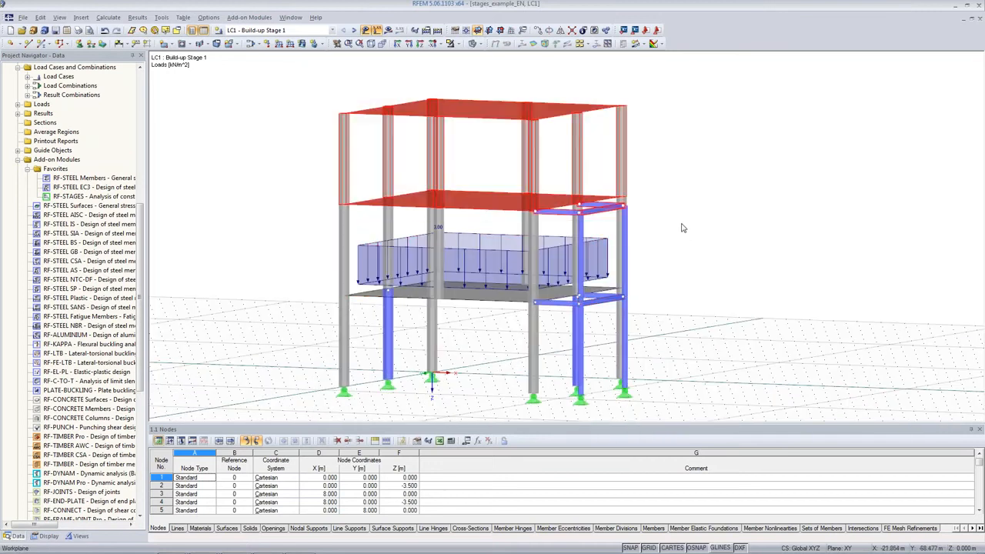
Highlight the side scaffold frame and the two steel columns under the lowest slab to examine the temporary parts
middle_click_drag(735, 222, 754, 261, "ctrl")
left_click_drag(702, 157, 606, 427)
middle_click_drag(754, 216, 703, 225, "ctrl")
left_click(579, 354)
left_click(385, 334, "ctrl")
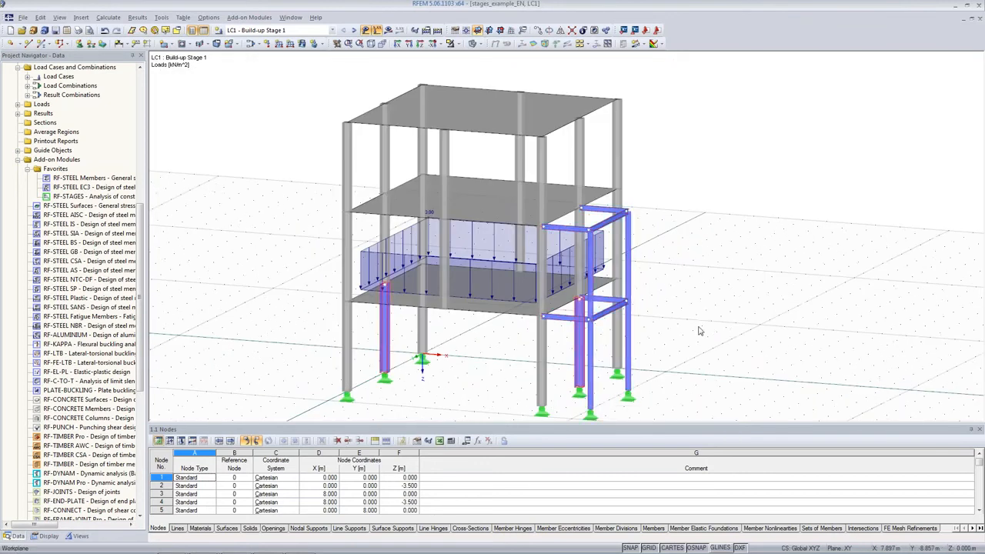
Examine the surface load on the lowest slab in LC1 and the slab loads in LC2 and LC3
middle_click_drag(717, 347, 570, 333, "ctrl")
left_click(355, 250)
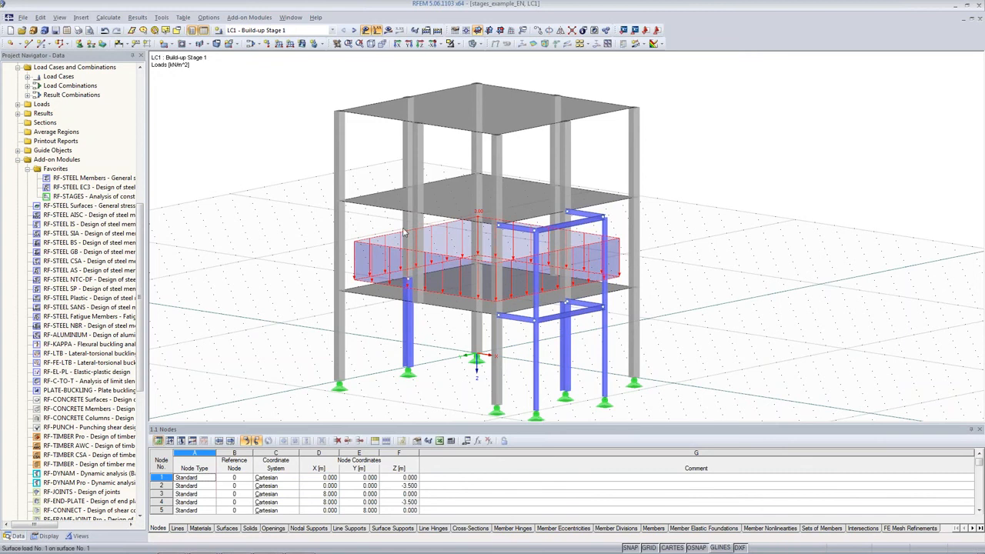
left_click(355, 31)
left_click(355, 31)
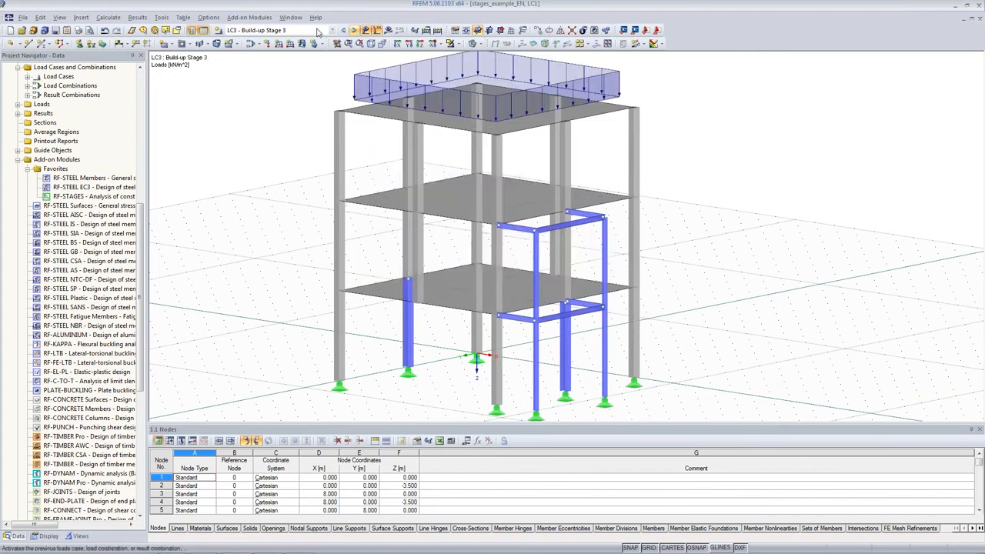
Display the scaffold member loads of load cases LC6 Mounting Stage 1 and LC7 Mounting Stage 2
left_click(318, 30)
left_click(256, 79)
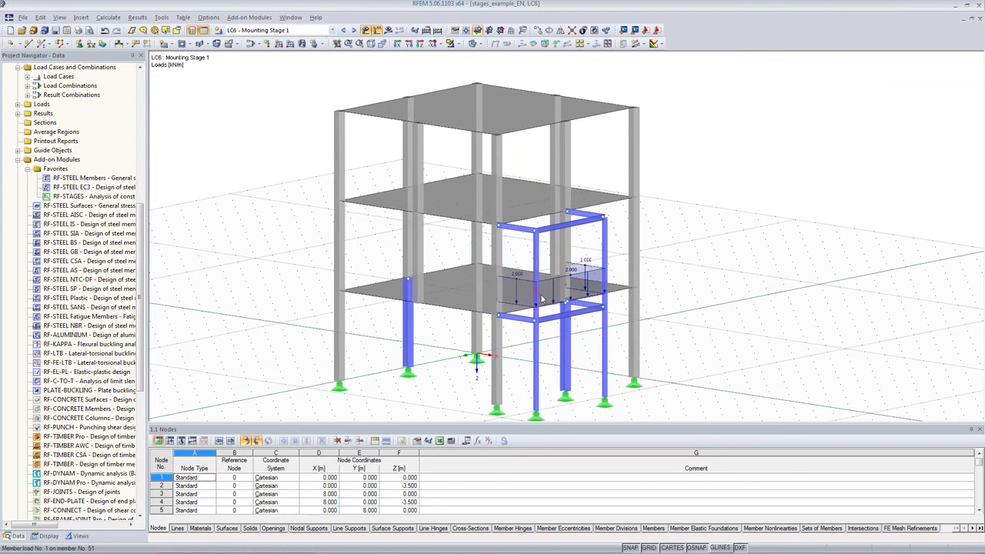
left_click(353, 30)
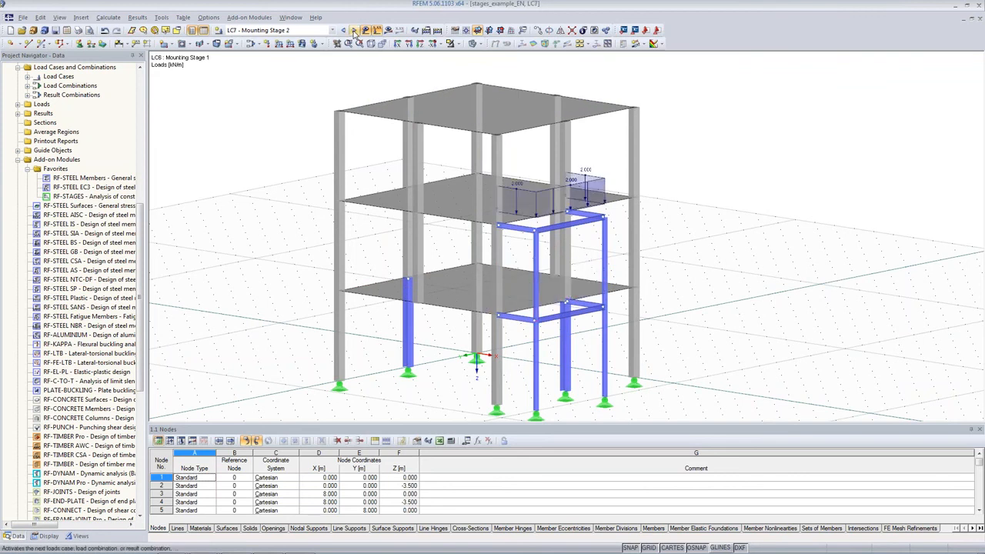
left_click(311, 32)
left_click(311, 32)
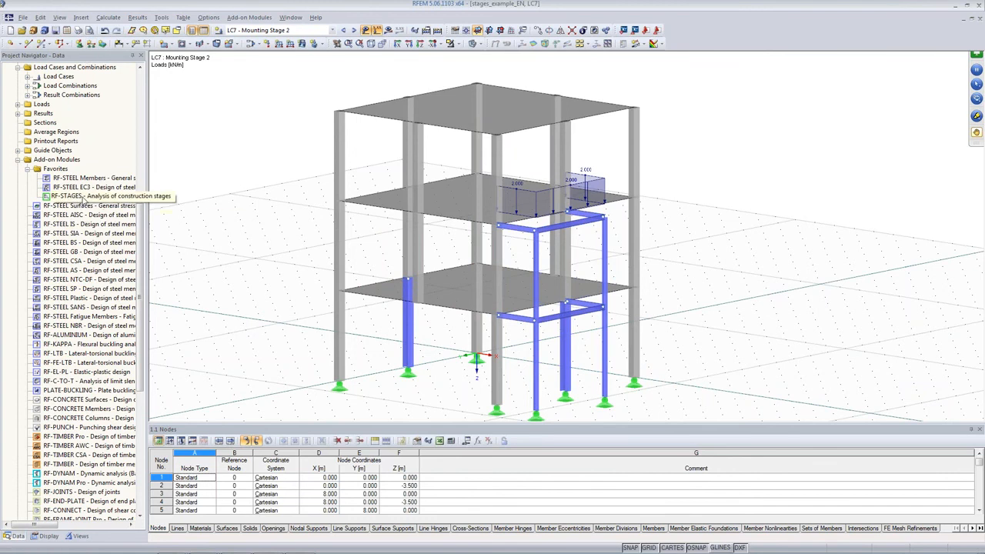
Open the RF-STAGES add-on module and add stages 2 and 3 to the existing stages
scroll(85, 200, "down", 1)
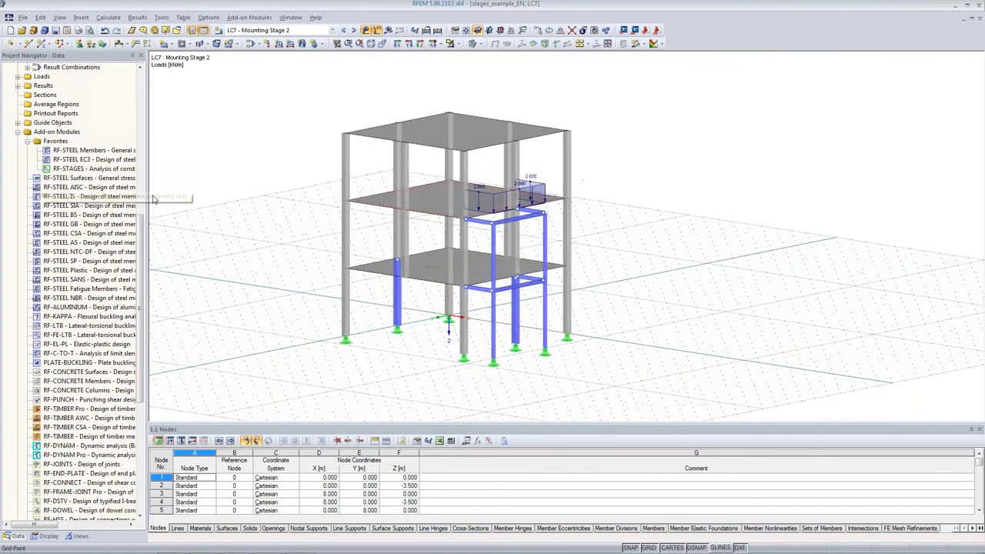
double_click(85, 169)
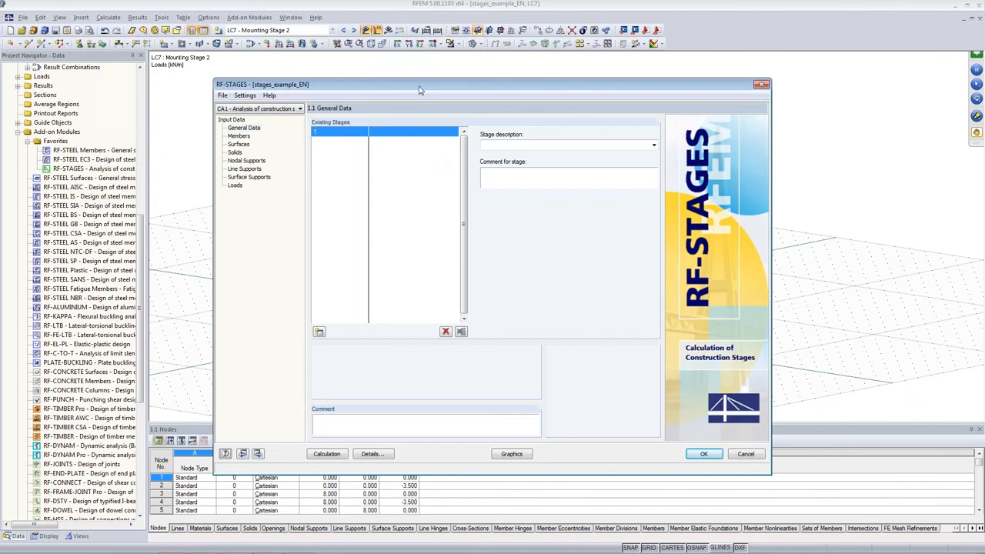
left_click(254, 129)
left_click(260, 203)
left_click(319, 332)
left_click(320, 332)
Set the descriptions of the three stages to Construction Stage 1, Construction Stage 2 and Construction Stage 3
left_click(333, 134)
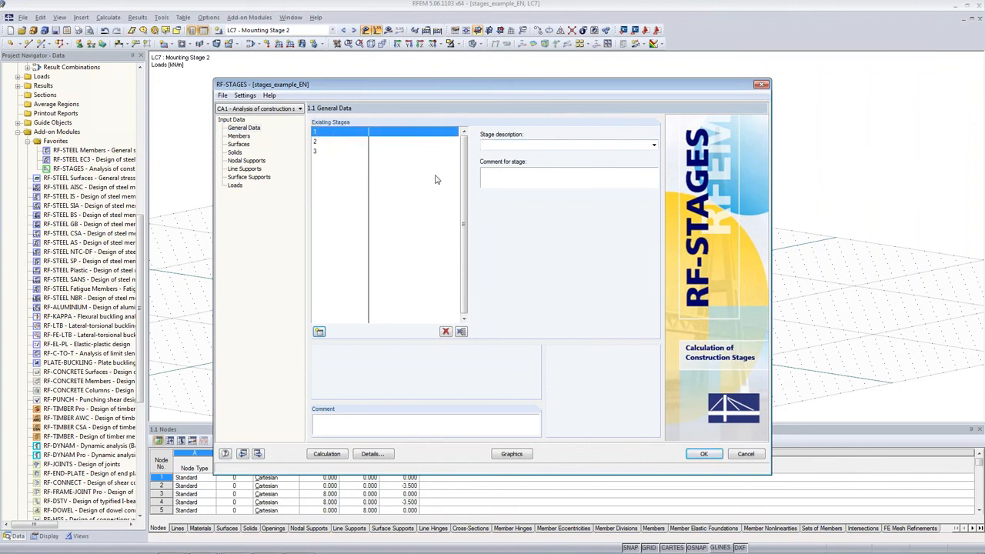
left_click(653, 144)
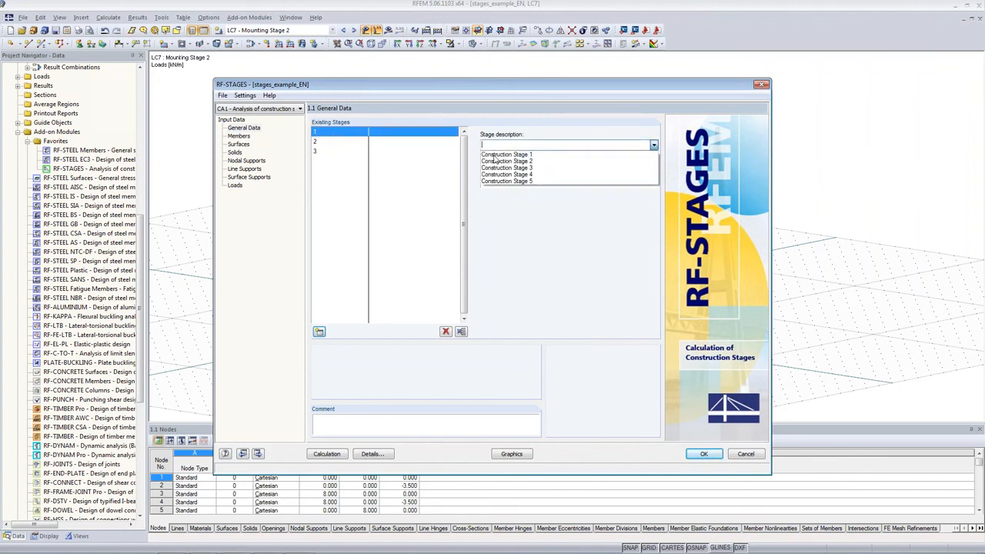
left_click(530, 157)
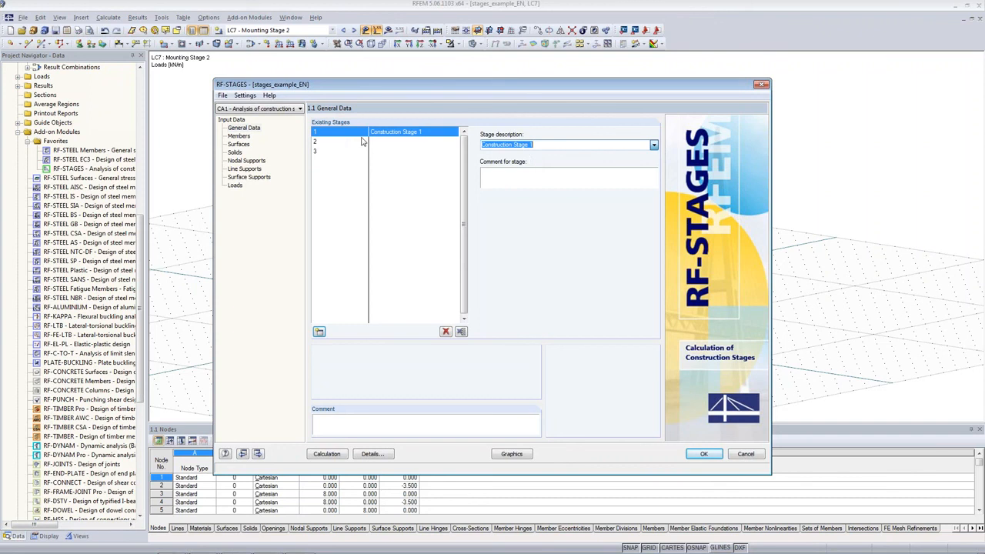
left_click(415, 143)
left_click(653, 145)
left_click(608, 164)
left_click(421, 152)
left_click(654, 147)
left_click(625, 168)
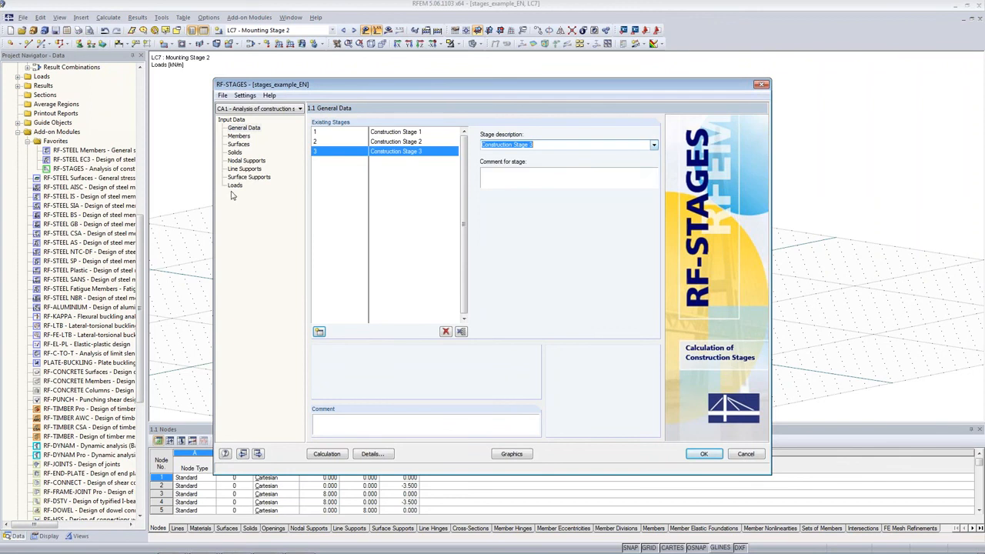
Assign the ground-storey columns and lower scaffold members (1-4, 46, 48-53) to Construction Stage 1
left_click(239, 139)
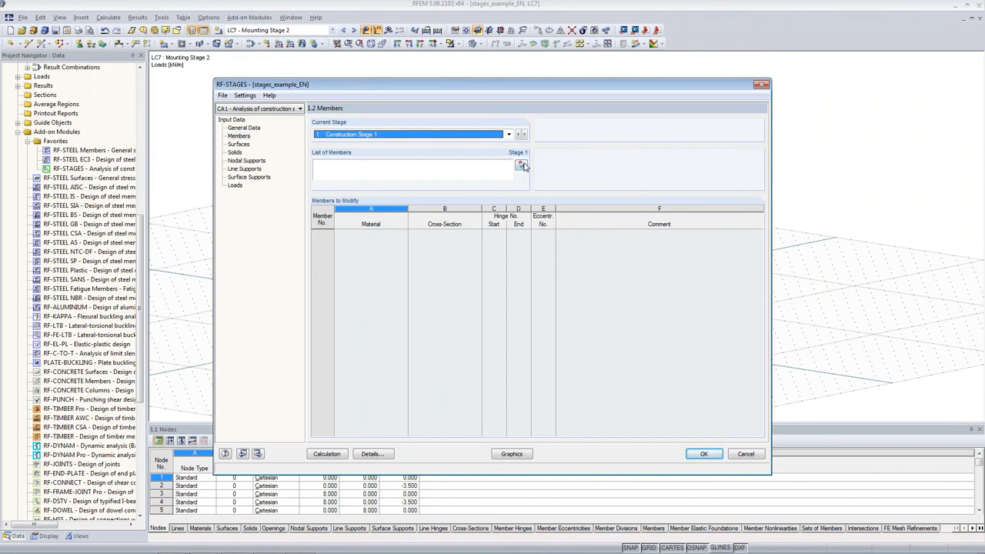
left_click(334, 135)
left_click(336, 141)
left_click(523, 168)
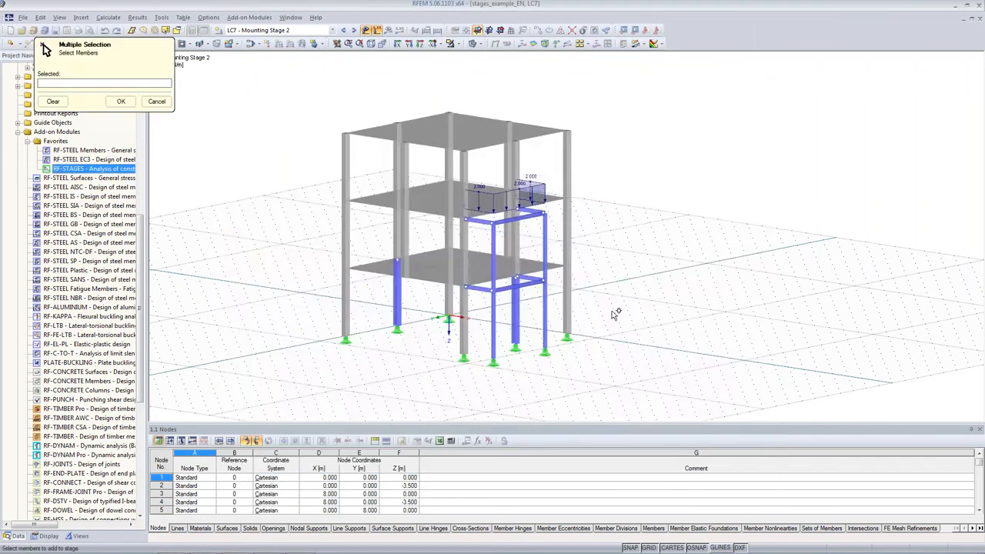
middle_click_drag(638, 329, 650, 308, "ctrl")
left_click_drag(651, 308, 304, 371)
middle_click_drag(696, 269, 640, 238, "ctrl")
left_click(551, 287)
middle_click_drag(551, 286, 628, 306, "ctrl")
left_click(121, 100)
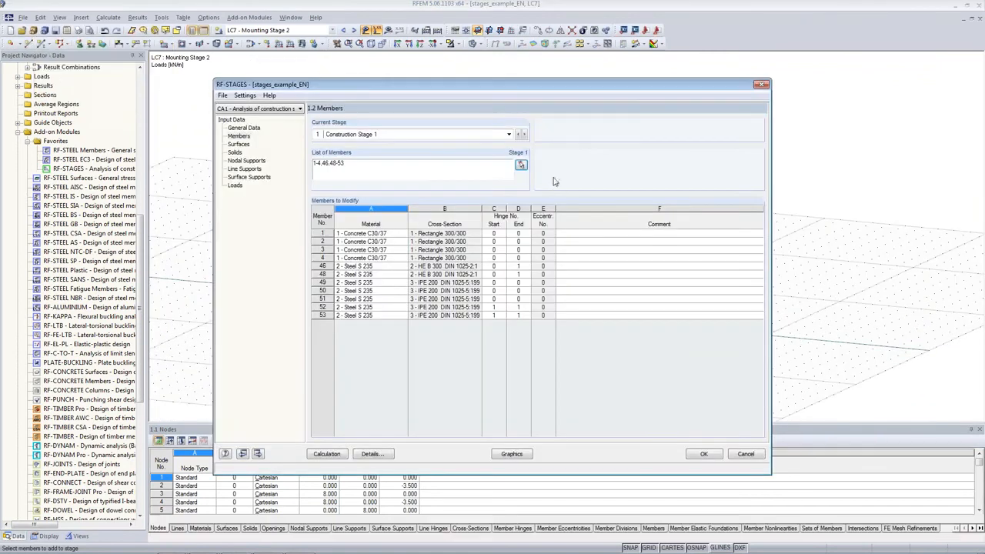
Assign the middle-storey columns and upper scaffold members (13-16, 37, 42-44, 54-58) to Construction Stage 2
left_click(523, 134)
left_click(521, 164)
middle_click_drag(652, 384, 681, 340, "ctrl")
left_click_drag(681, 188, 366, 307)
left_click_drag(608, 143, 352, 164)
middle_click_drag(703, 67, 682, 222, "ctrl")
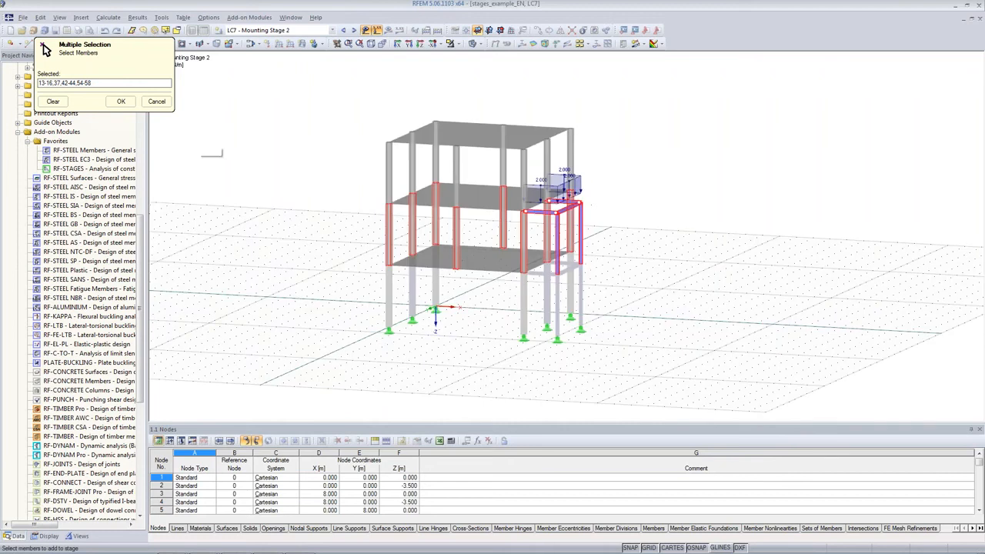
left_click(121, 101)
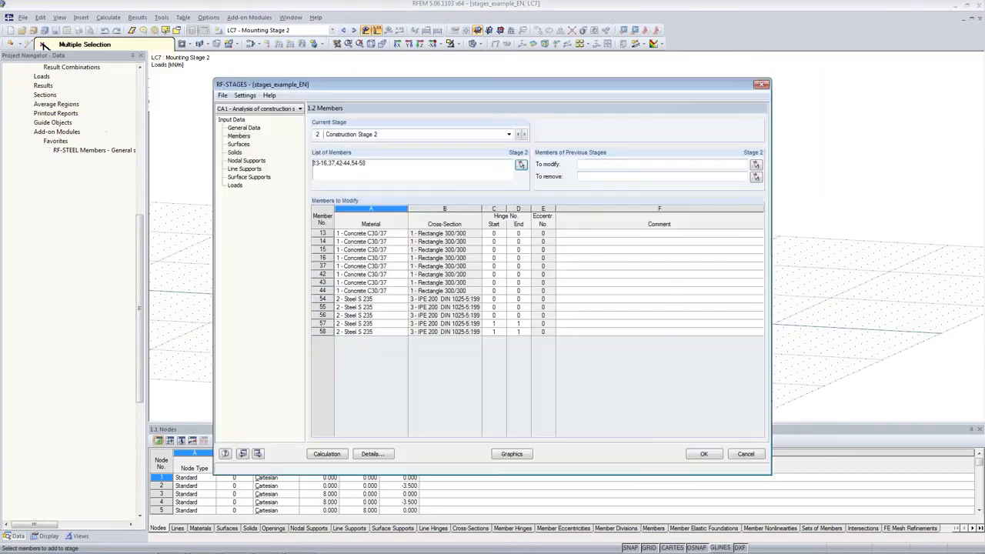
Set the two temporary steel columns, members 46 and 48, as members to remove in Construction Stage 2
left_click(756, 177)
middle_click_drag(585, 323, 589, 350, "ctrl")
left_click(544, 304)
left_click(425, 277)
middle_click_drag(695, 275, 697, 251, "ctrl")
left_click(121, 102)
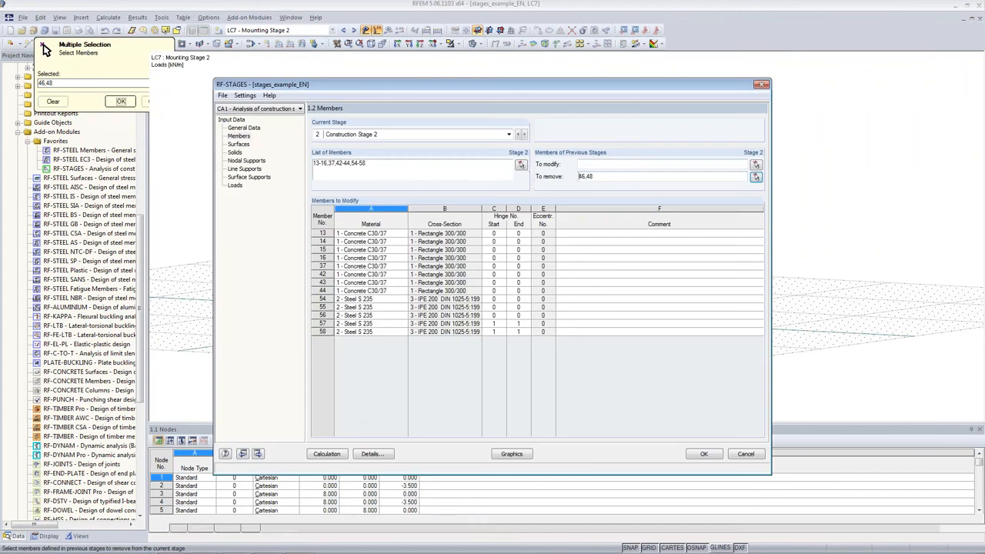
Assign the top-storey columns, members 25-28 and 38-41, to Construction Stage 3
left_click(526, 134)
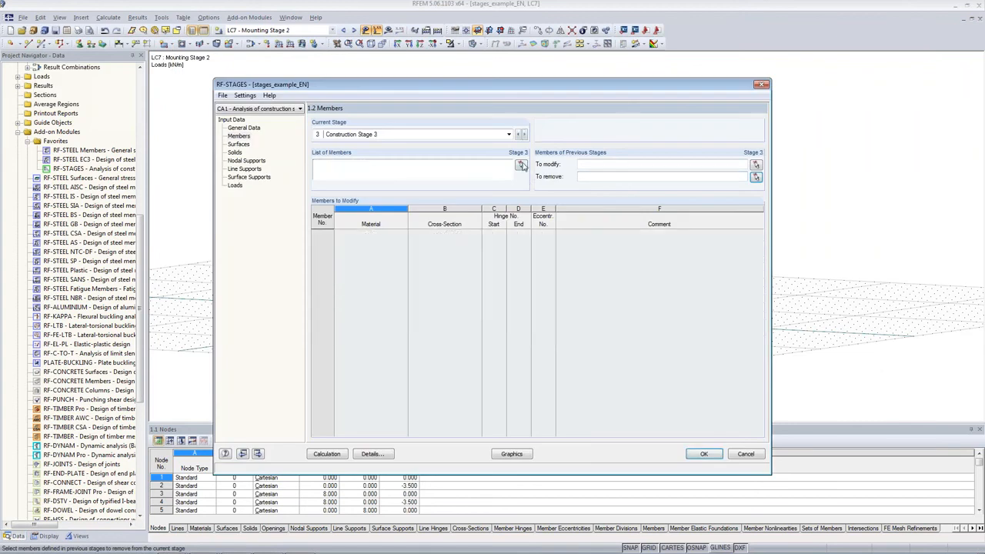
left_click(520, 165)
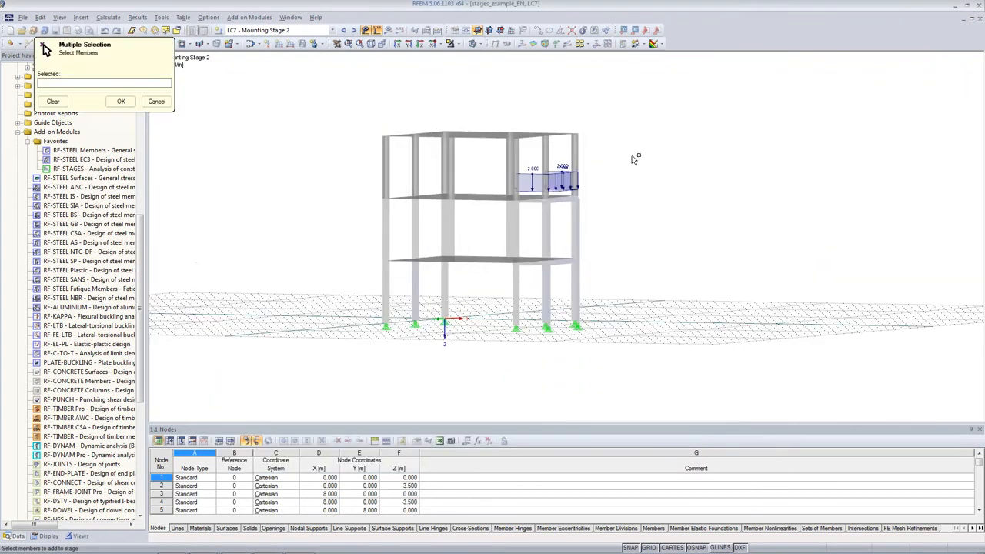
left_click_drag(377, 179, 634, 154)
key("Return")
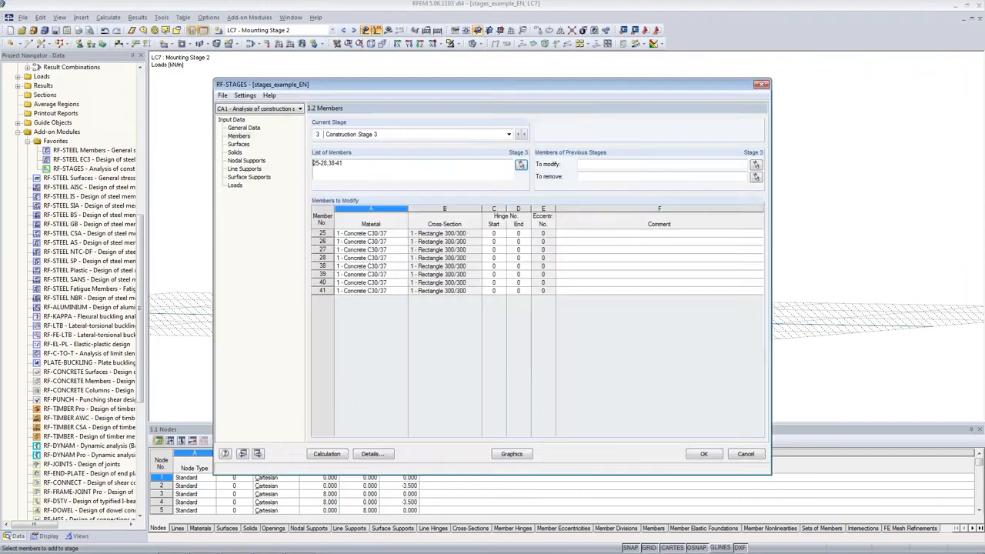
Set the whole scaffold frame, members 49-58, as members to remove in Construction Stage 3
left_click(755, 176)
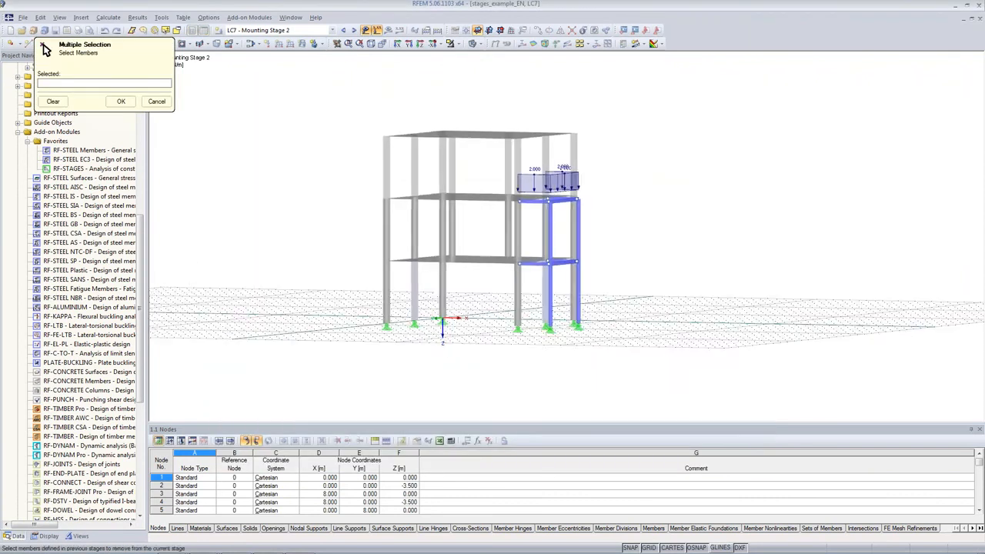
left_click_drag(650, 154, 567, 344)
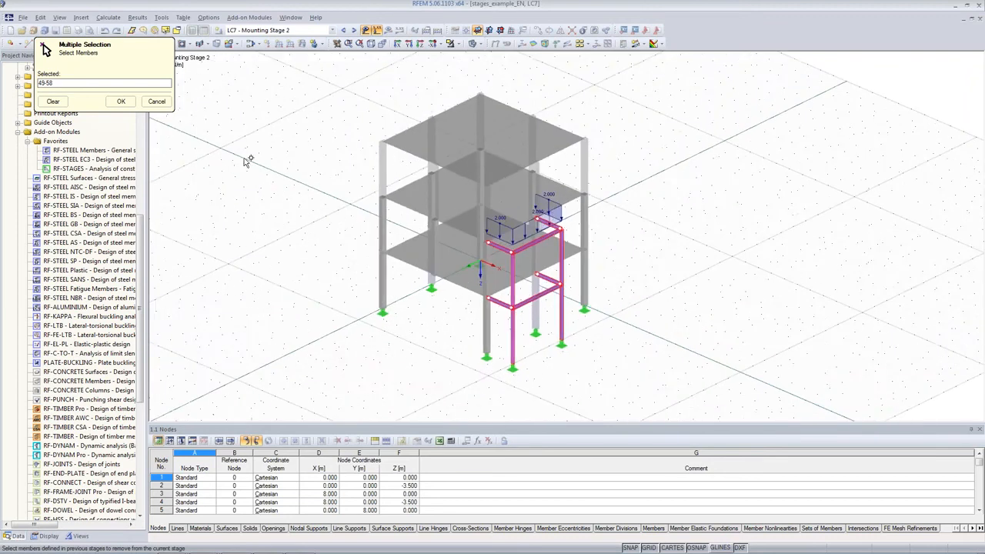
left_click(122, 101)
Move the module window off the model and check the highlighted members of Construction Stages 1, 2 and 3
left_click_drag(511, 90, 910, 91)
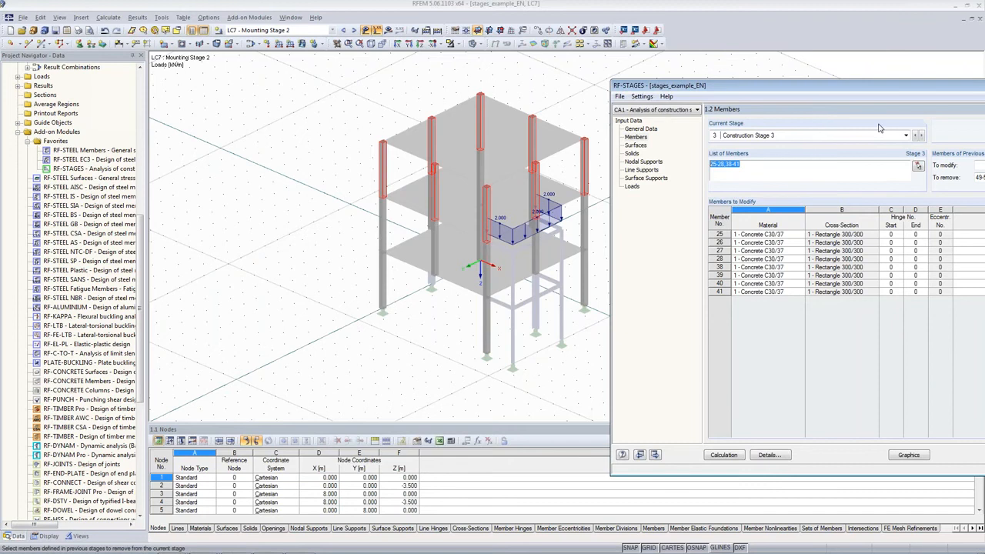
left_click(915, 139)
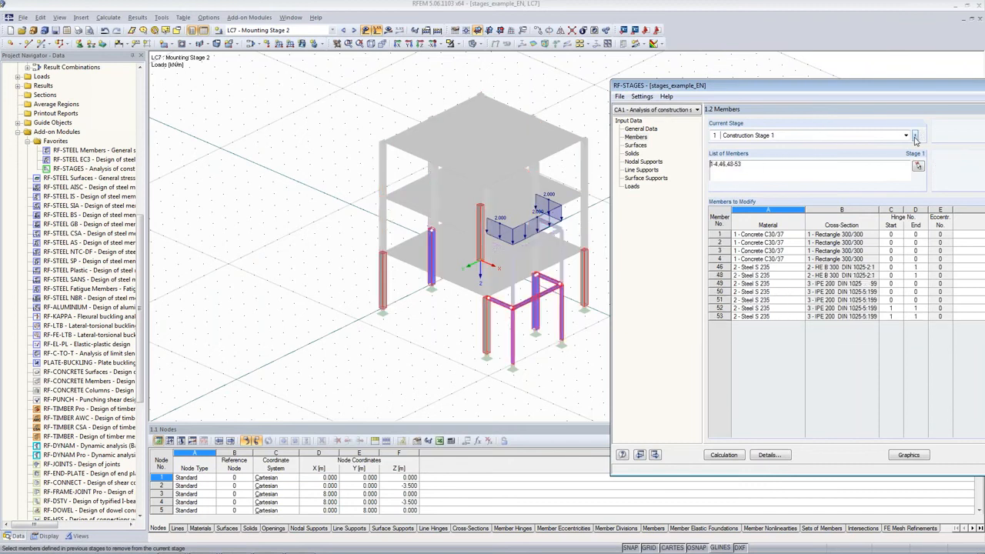
left_click(918, 133)
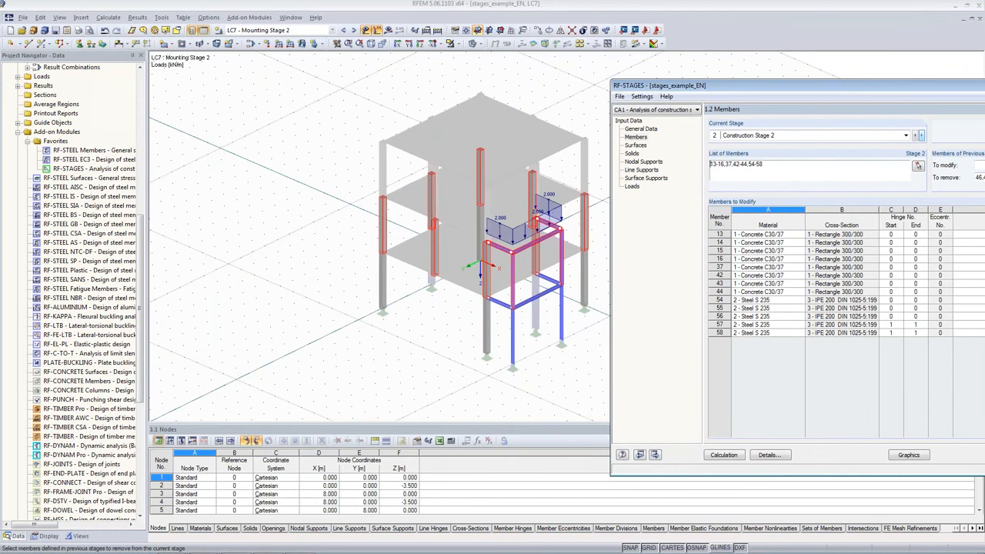
left_click(920, 136)
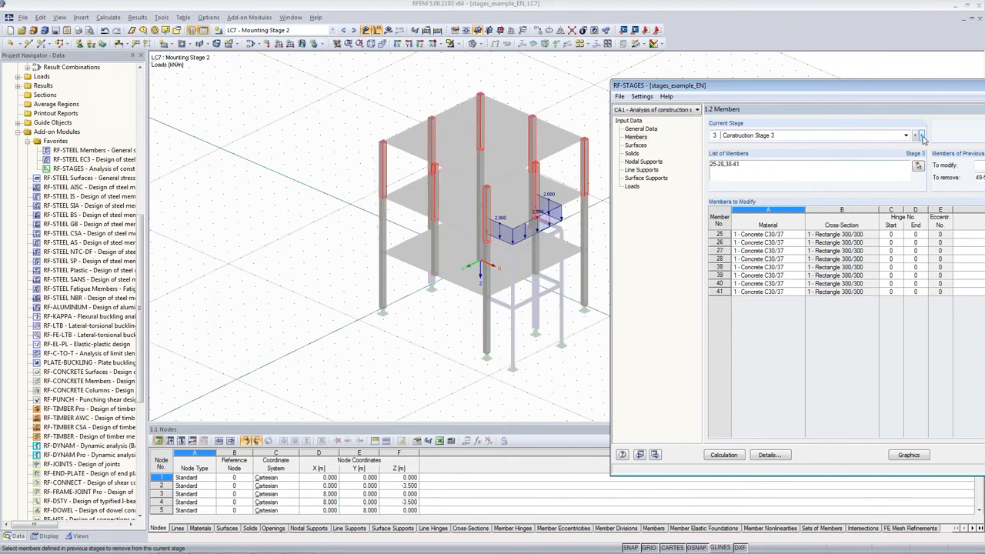
Assign the lowest floor slab, surface 1, to Construction Stage 1
left_click(635, 146)
left_click_drag(744, 82, 499, 77)
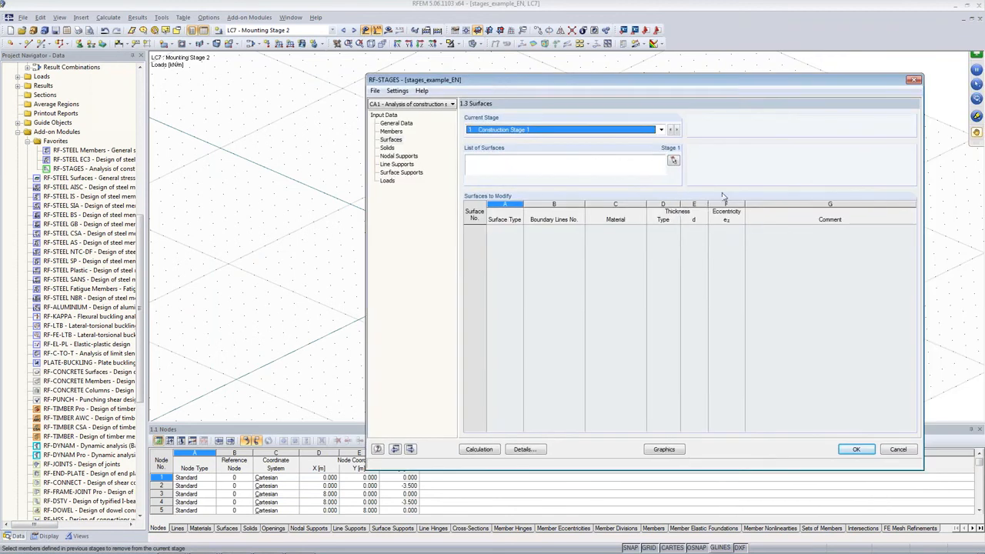
left_click(673, 162)
middle_click_drag(621, 339, 695, 293, "ctrl")
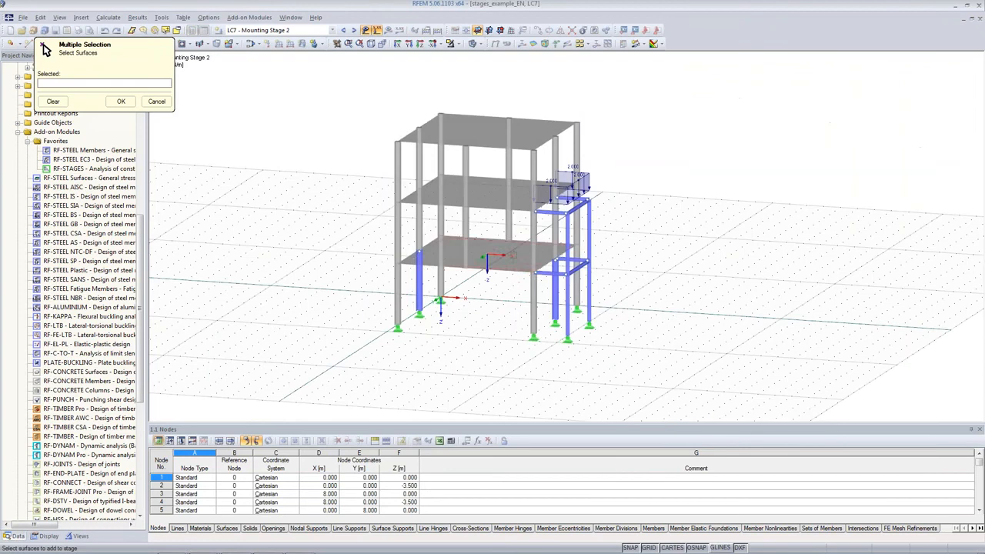
left_click(486, 260)
left_click(121, 101)
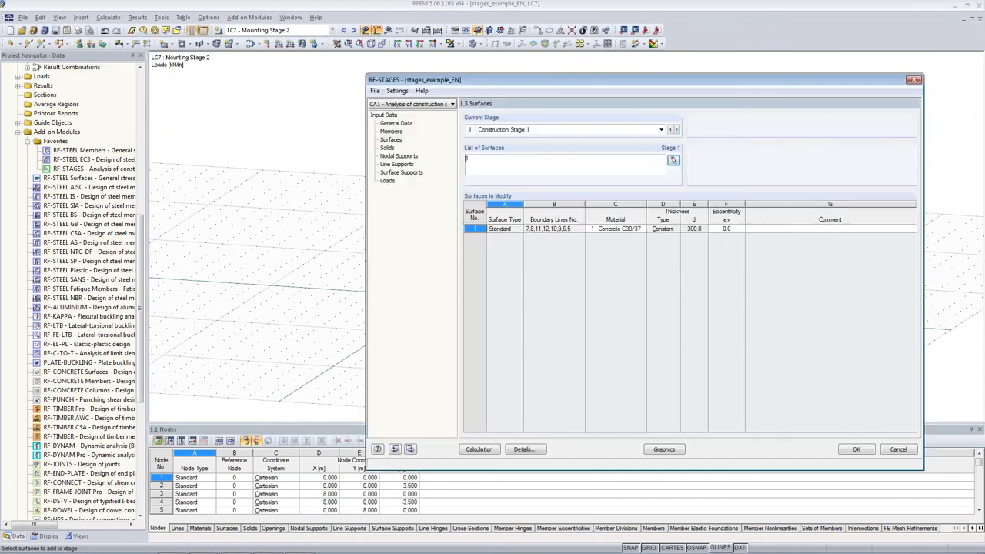
Assign the middle floor slab, surface 2, to Construction Stage 2
left_click(676, 129)
left_click(673, 160)
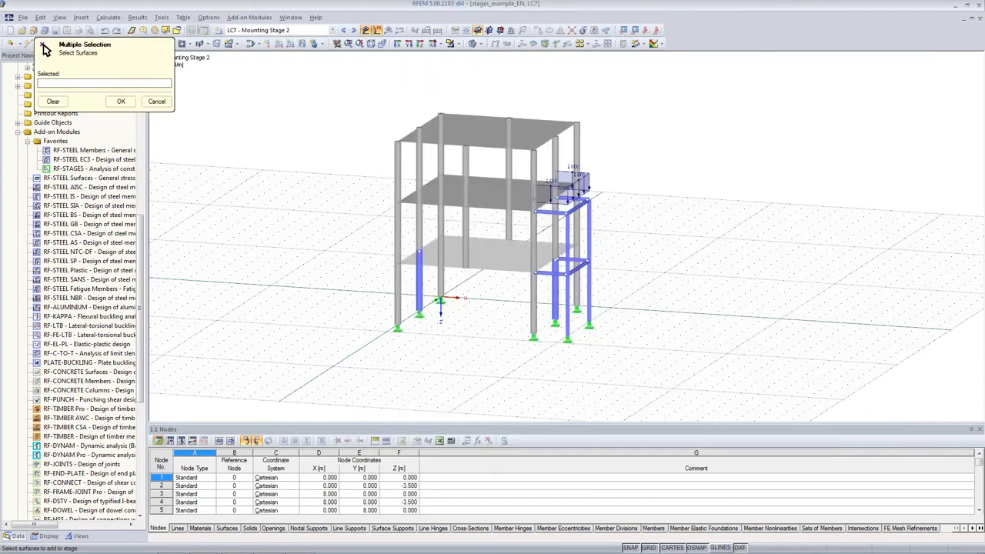
left_click(496, 202)
left_click(122, 101)
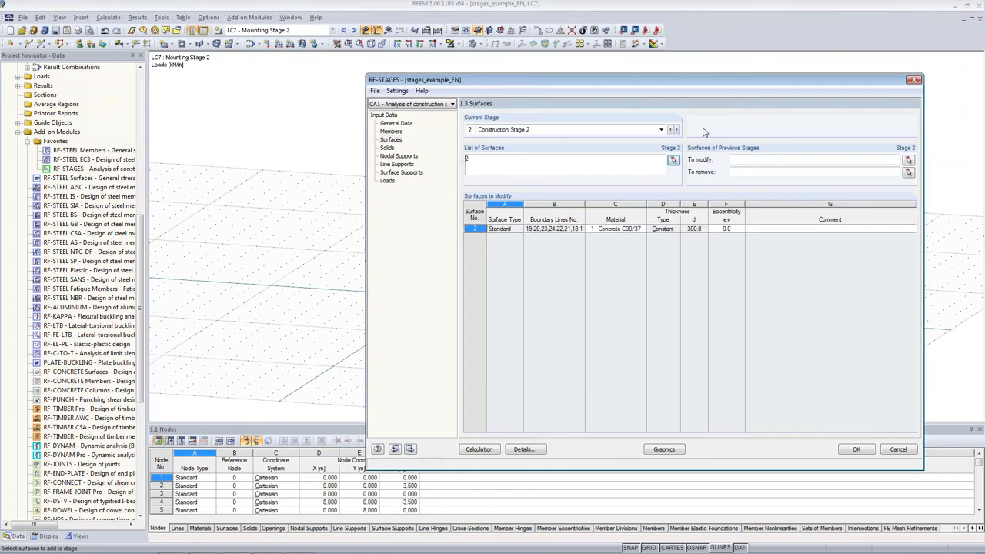
Assign the top slab, surface 3, to Construction Stage 3
left_click(672, 131)
left_click(673, 160)
left_click(492, 136)
left_click(121, 101)
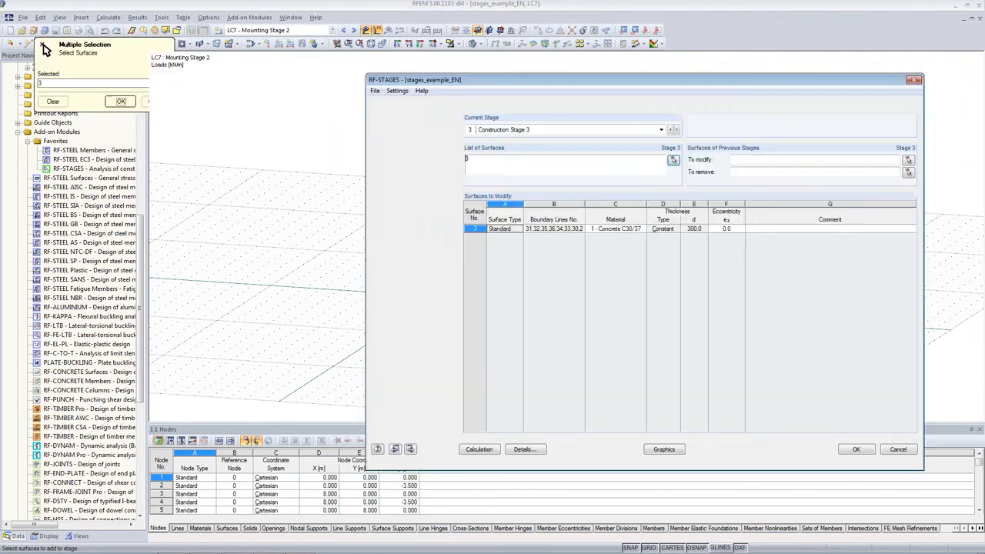
left_click_drag(624, 83, 625, 127)
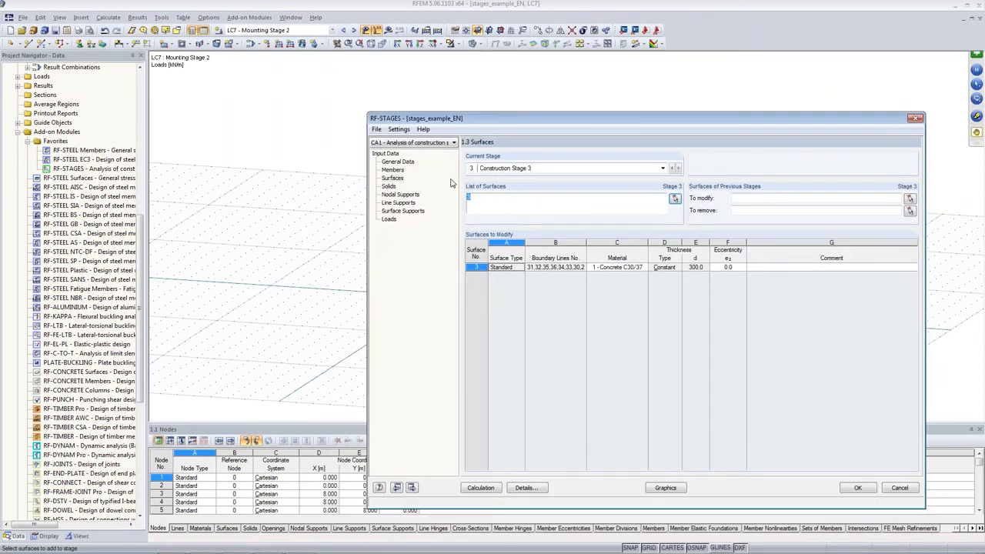
Assign all nodal supports, 1-8, to Construction Stage 1 and check them against the model
left_click(388, 187)
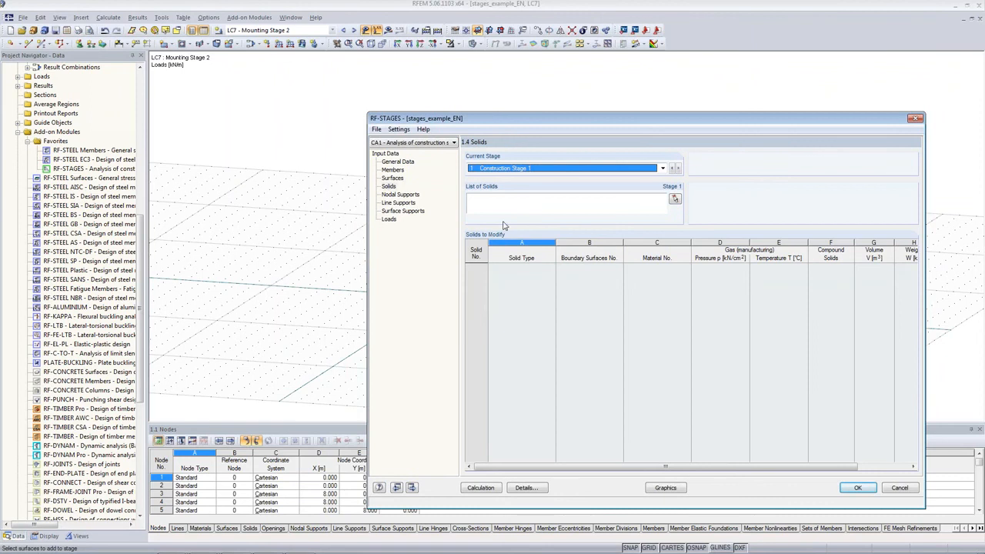
left_click(402, 195)
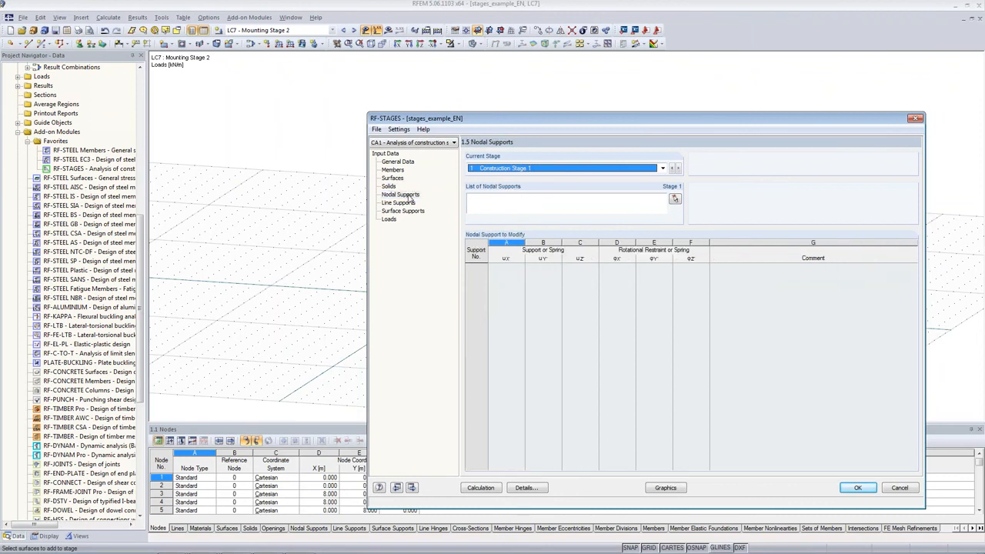
left_click(674, 200)
left_click_drag(683, 280, 343, 399)
left_click(122, 101)
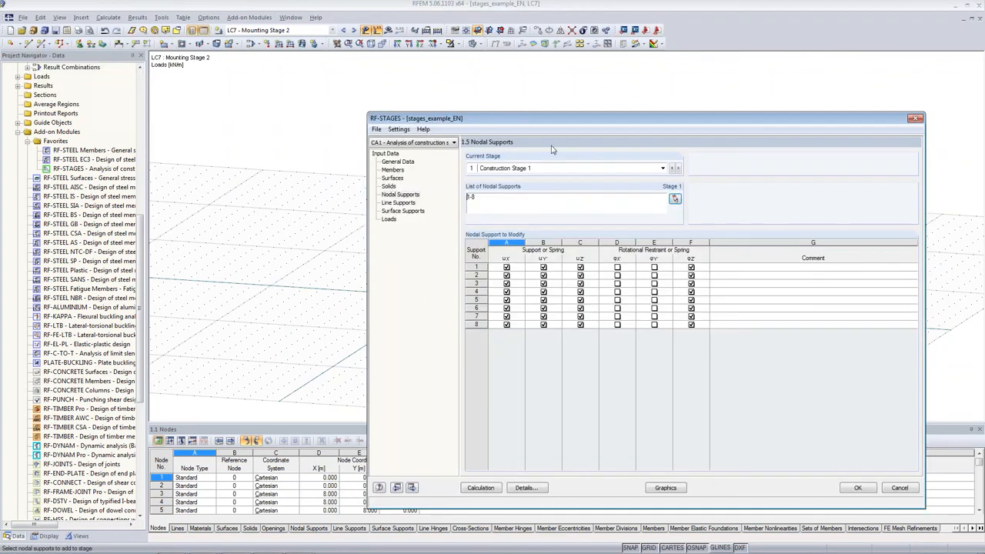
left_click_drag(560, 121, 800, 120)
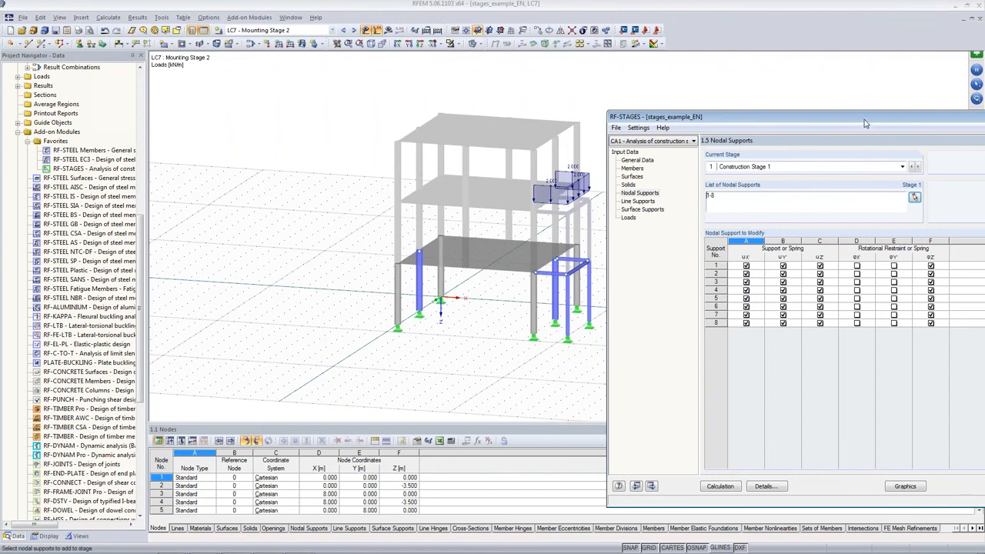
left_click_drag(864, 120, 849, 120)
left_click_drag(700, 195, 690, 194)
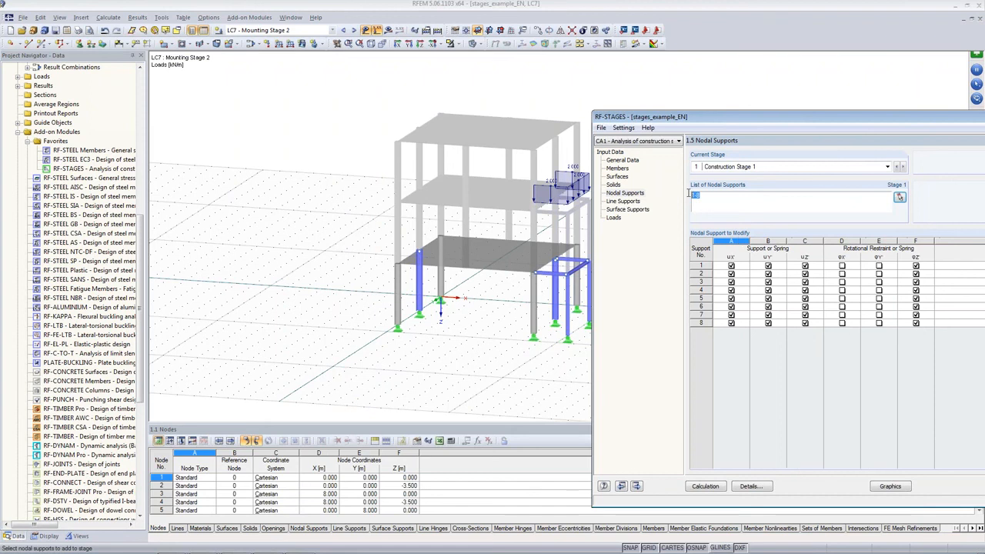
Look through the line support and surface support data, and open the load assignment of the stages
left_click(624, 201)
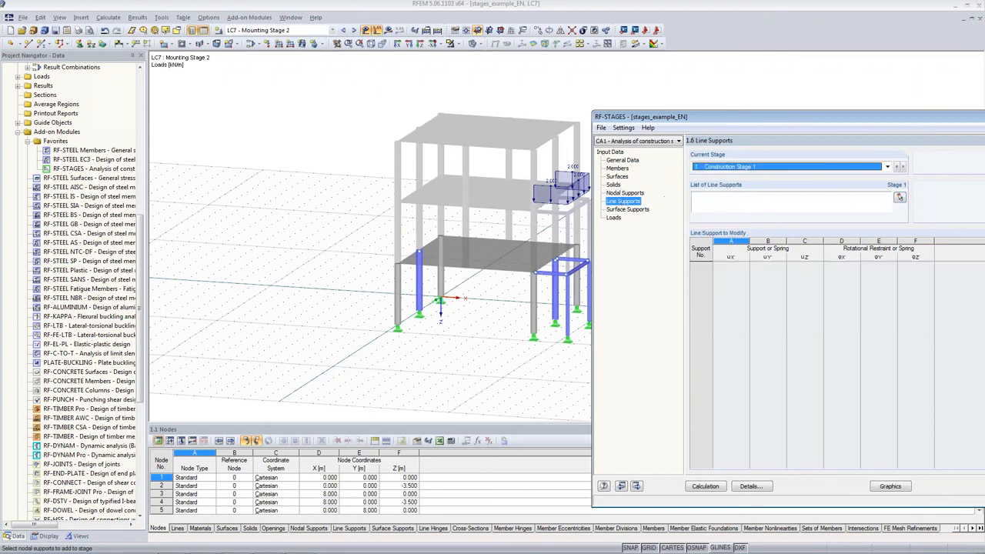
left_click(628, 210)
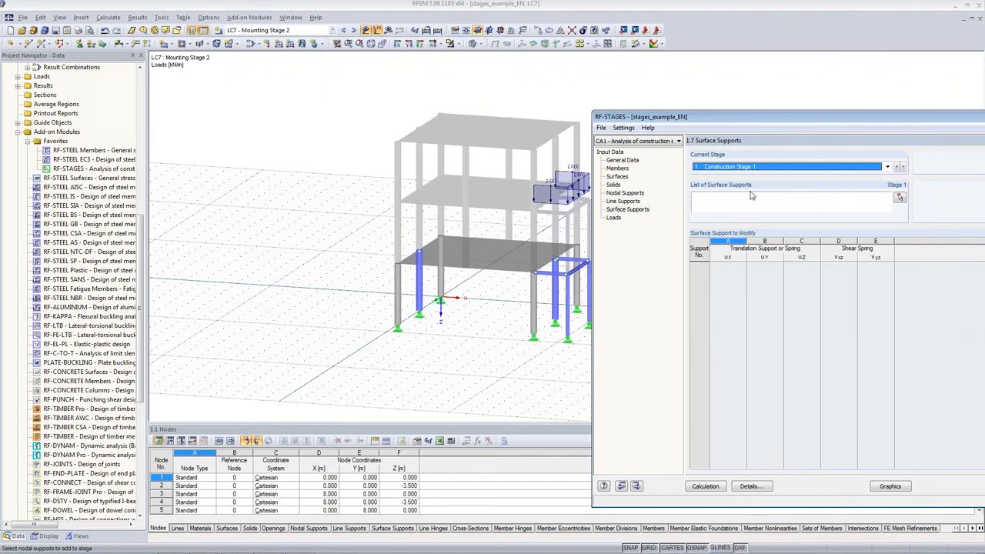
left_click_drag(752, 119, 648, 103)
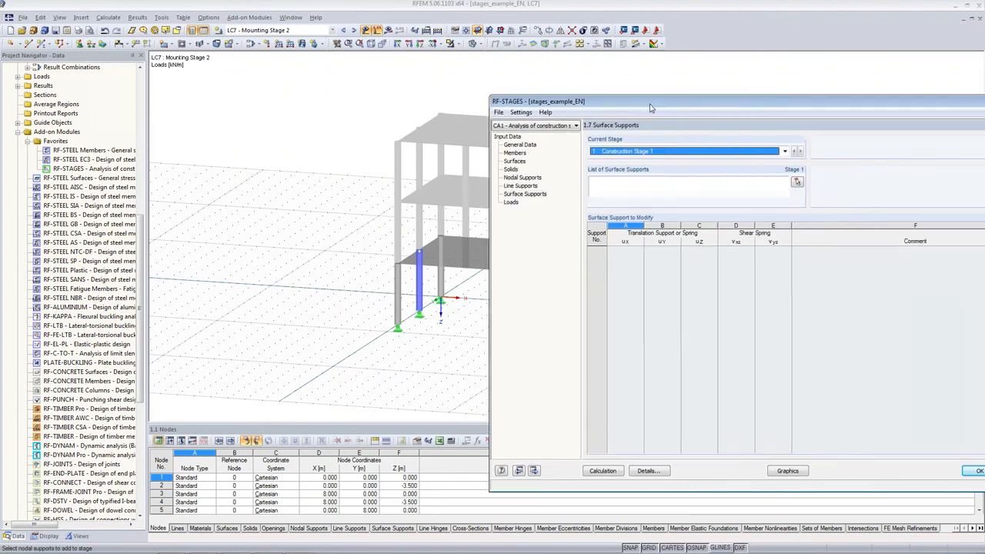
left_click(515, 203)
left_click_drag(692, 111, 519, 97)
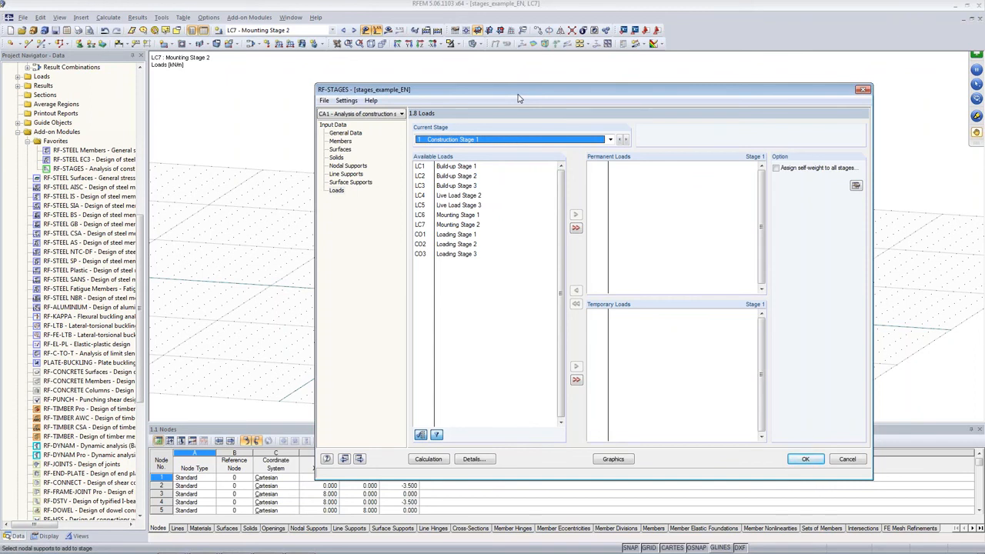
left_click(467, 167)
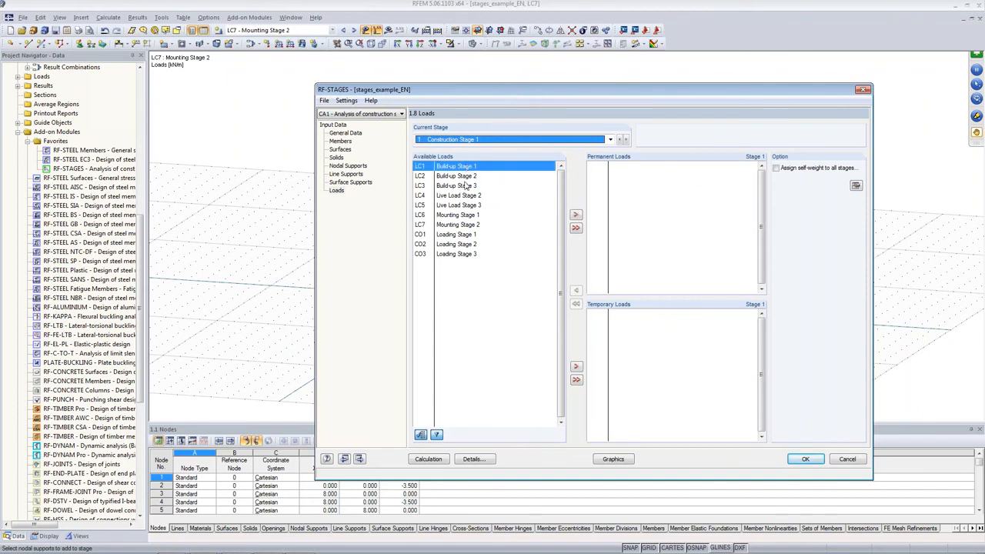
left_click(464, 196)
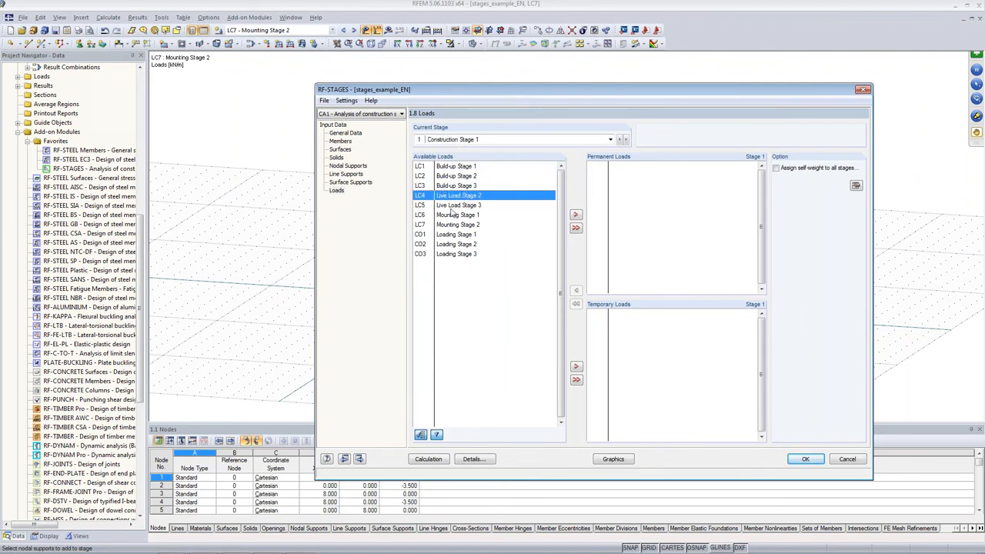
double_click(465, 167)
double_click(622, 164)
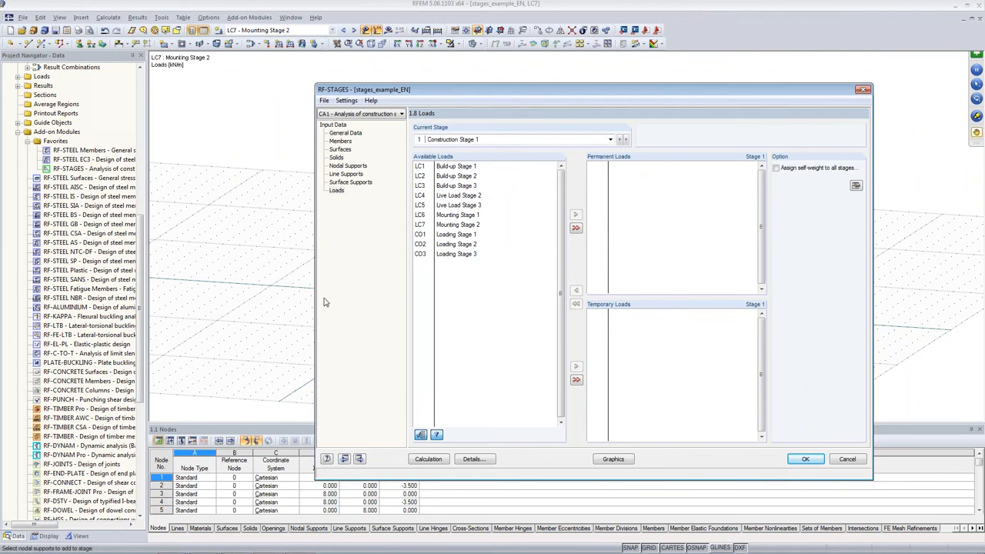
Assign load combination CO1, Loading Stage 1, as a permanent load of Construction Stage 1
left_click(448, 235)
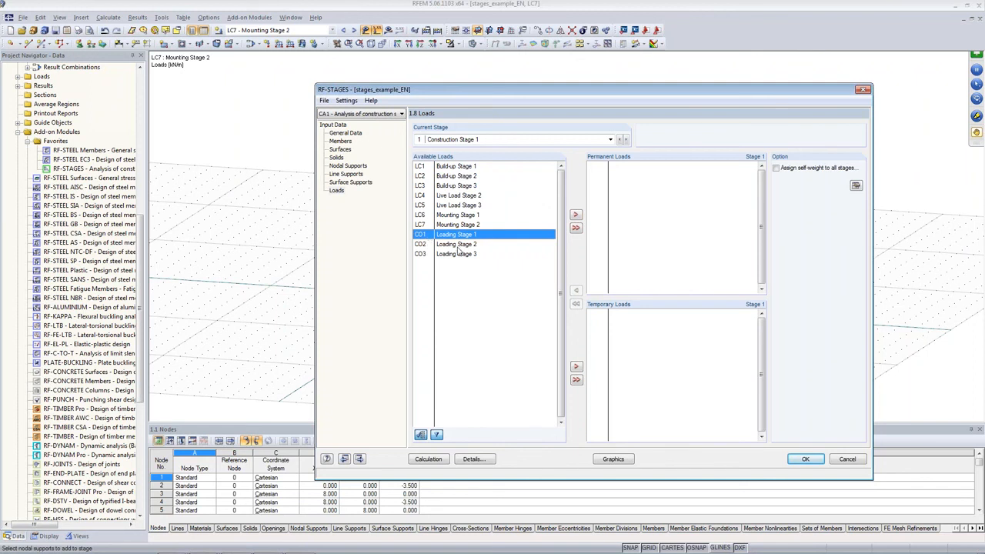
left_click(575, 214)
left_click(669, 169)
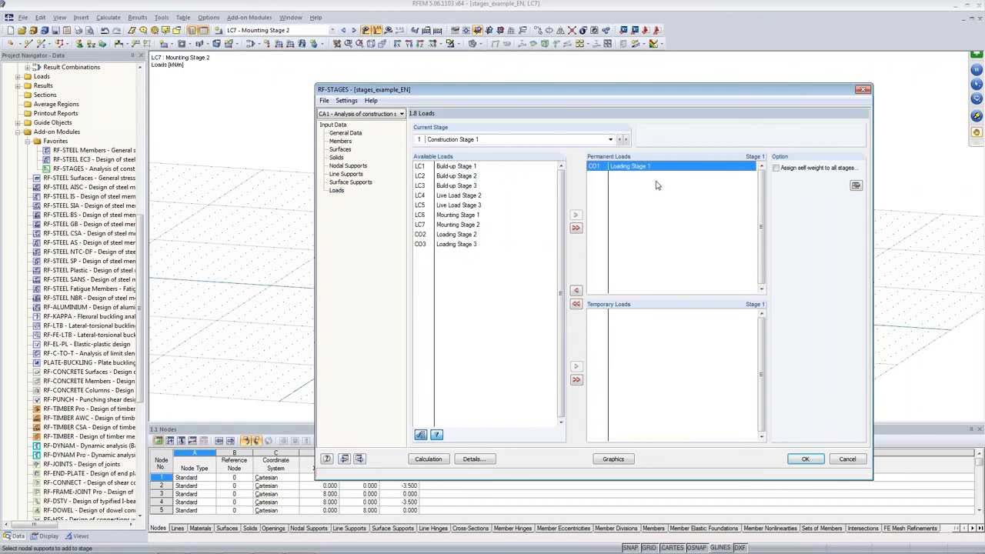
Assign CO2, Loading Stage 2, and CO3, Loading Stage 3, as permanent loads of Construction Stages 2 and 3 respectively
left_click(625, 139)
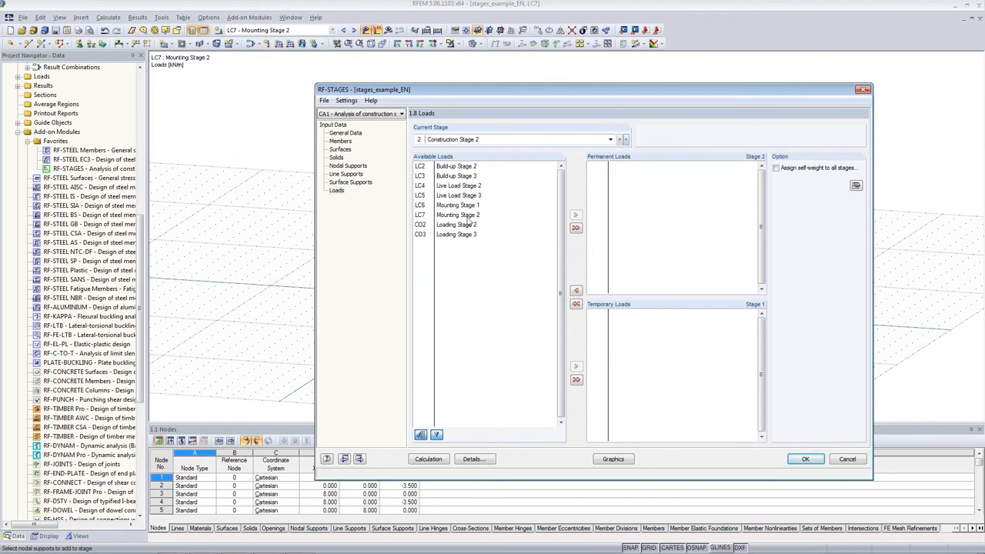
left_click(626, 139)
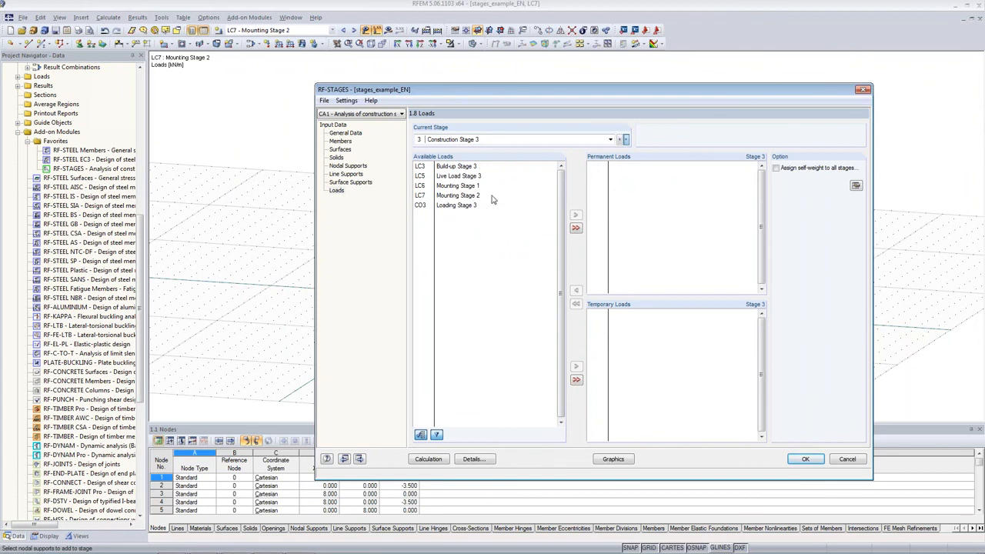
left_click(466, 206)
left_click(619, 140)
left_click(619, 140)
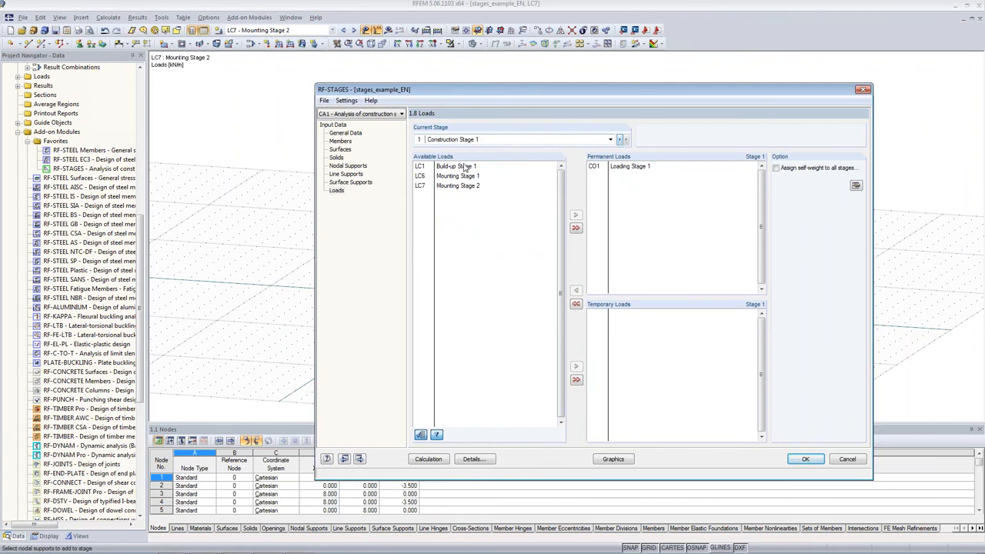
Assign self-weight to all construction stages with a factor of 1.35 in the Z direction
left_click_drag(369, 92, 612, 89)
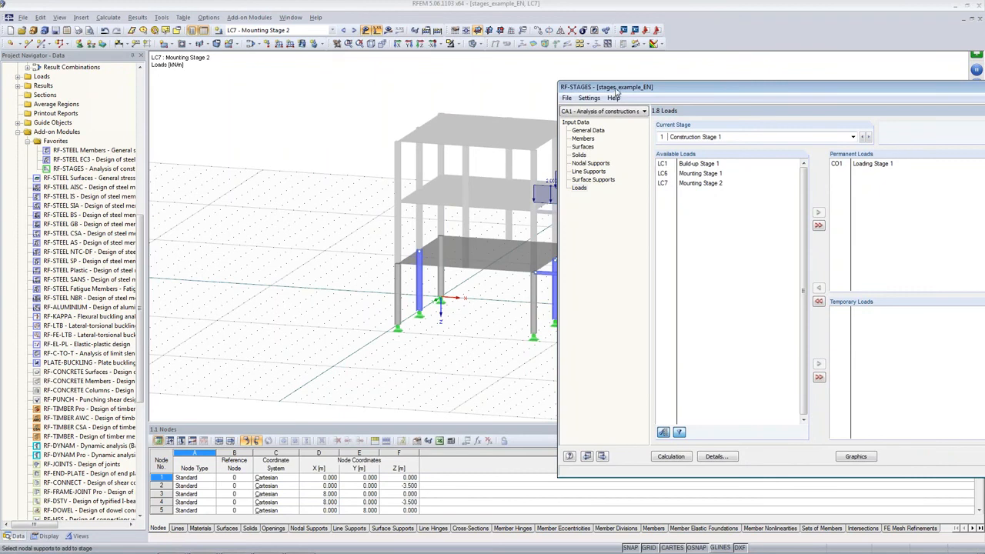
left_click_drag(637, 91, 487, 82)
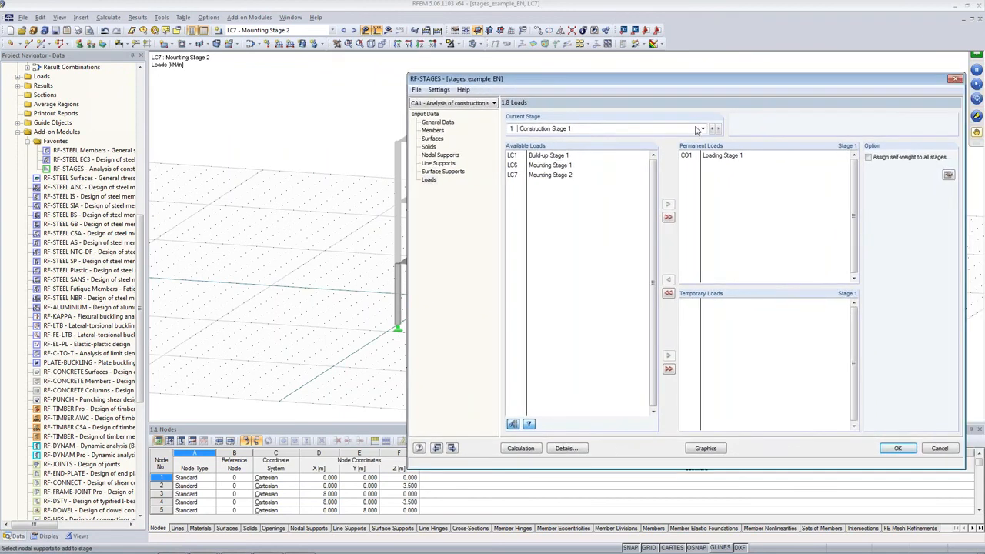
left_click(708, 158)
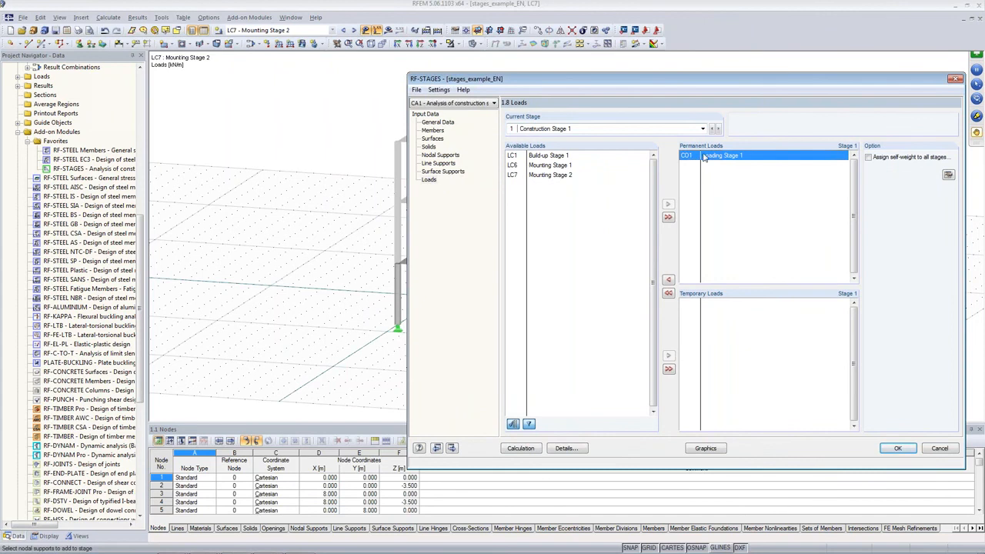
left_click(879, 158)
left_click(948, 176)
double_click(794, 171)
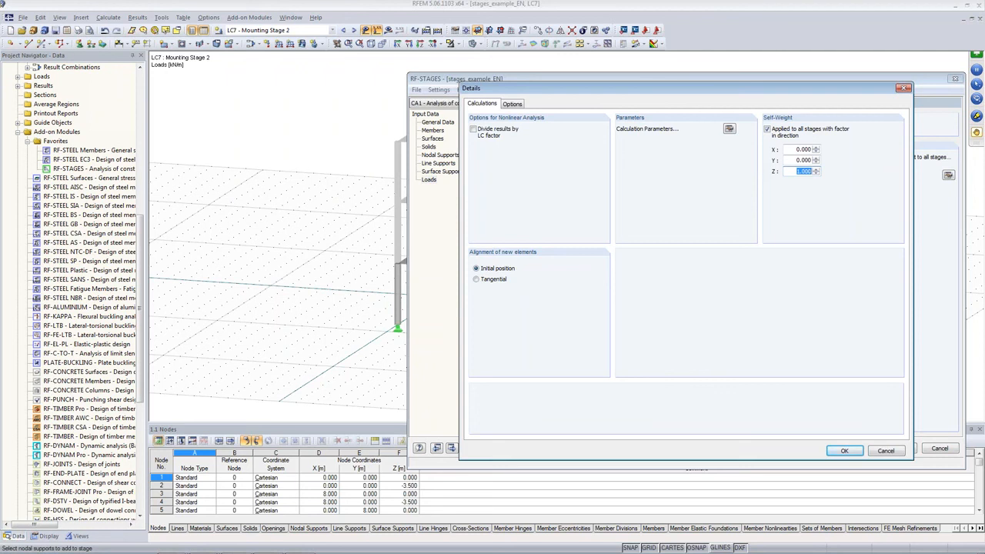
type("1,35")
left_click(788, 148)
left_click(841, 453)
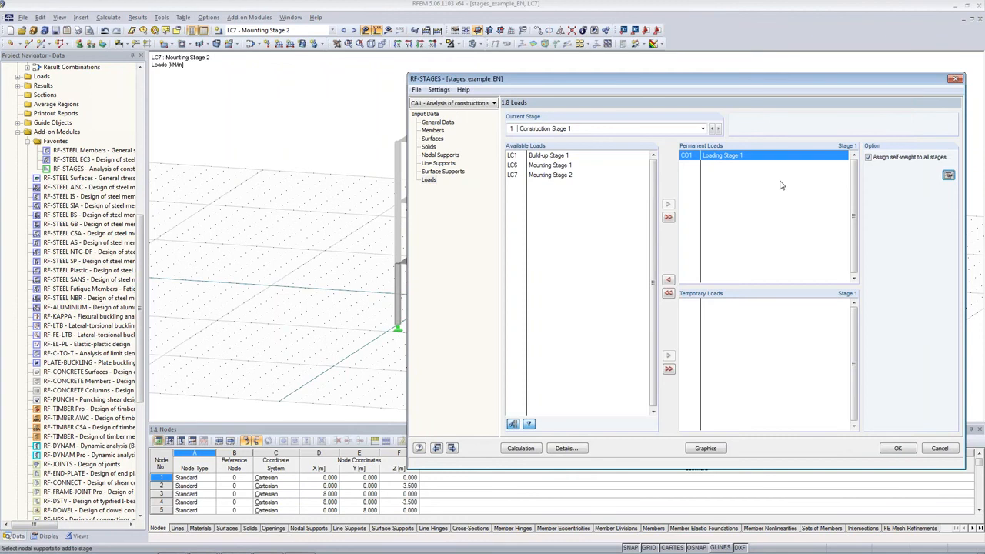
Assign load case LC6, Mounting Stage 1, as a temporary load of Construction Stage 1
left_click(552, 166)
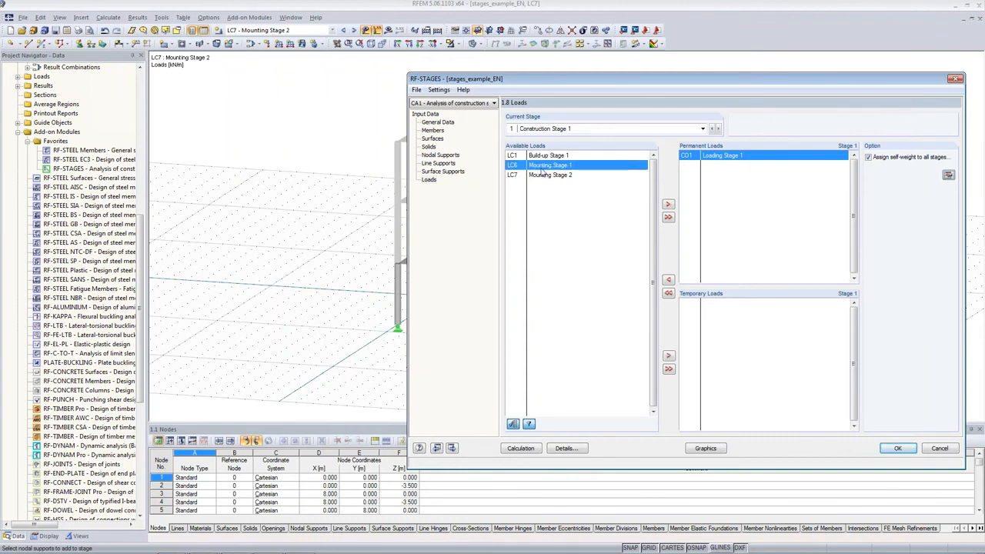
left_click_drag(551, 80, 521, 74)
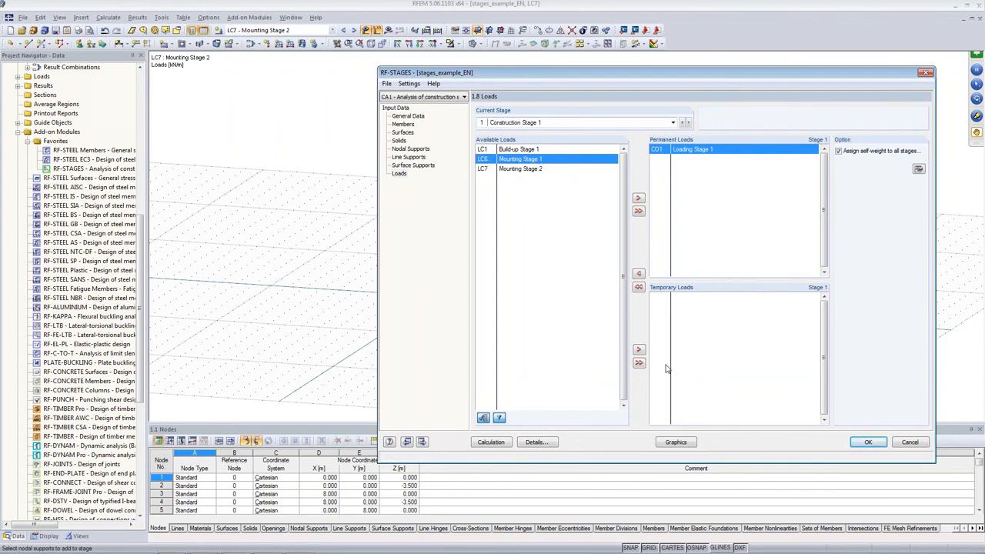
left_click(638, 350)
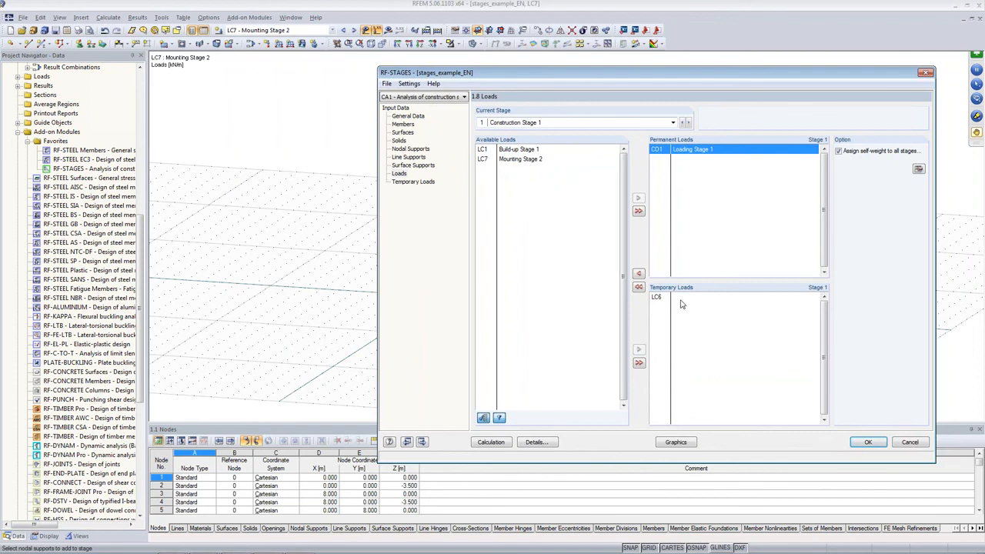
Assign load case LC7, Mounting Stage 2, as a temporary load of Construction Stage 2
left_click(689, 123)
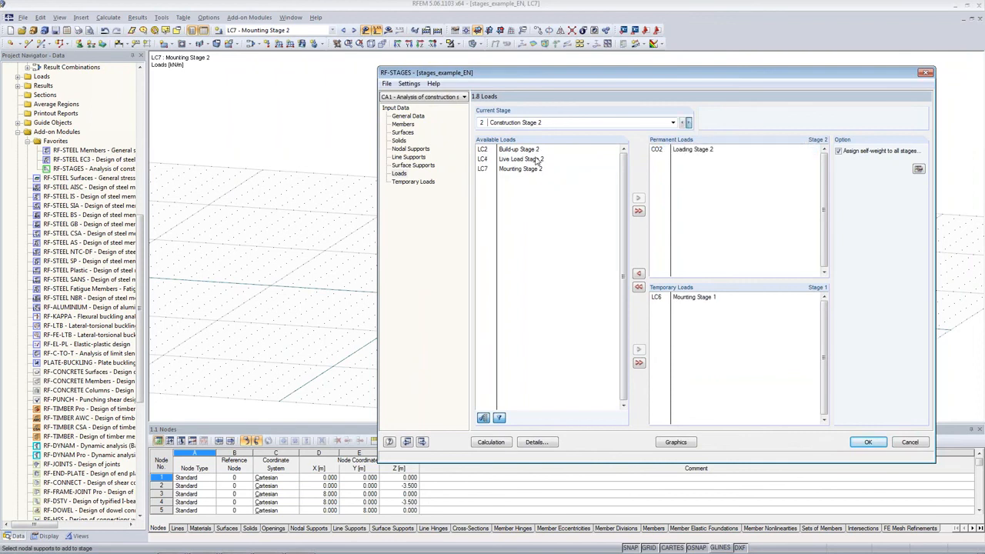
left_click(495, 169)
left_click(638, 350)
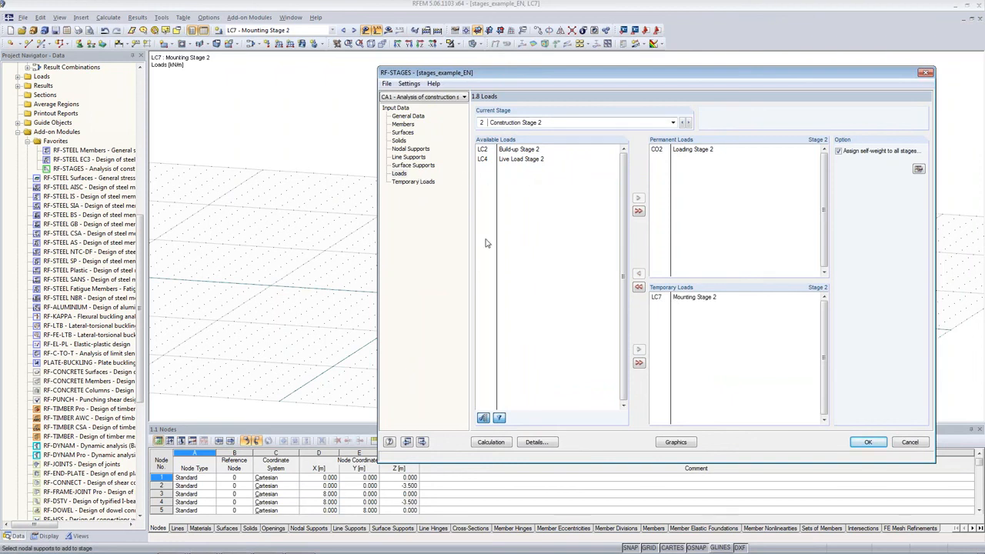
Add LC6 to the temporary load combination of Construction Stage 1 and LC7 to that of Construction Stage 2, each as variable with factor 1.50
left_click(427, 185)
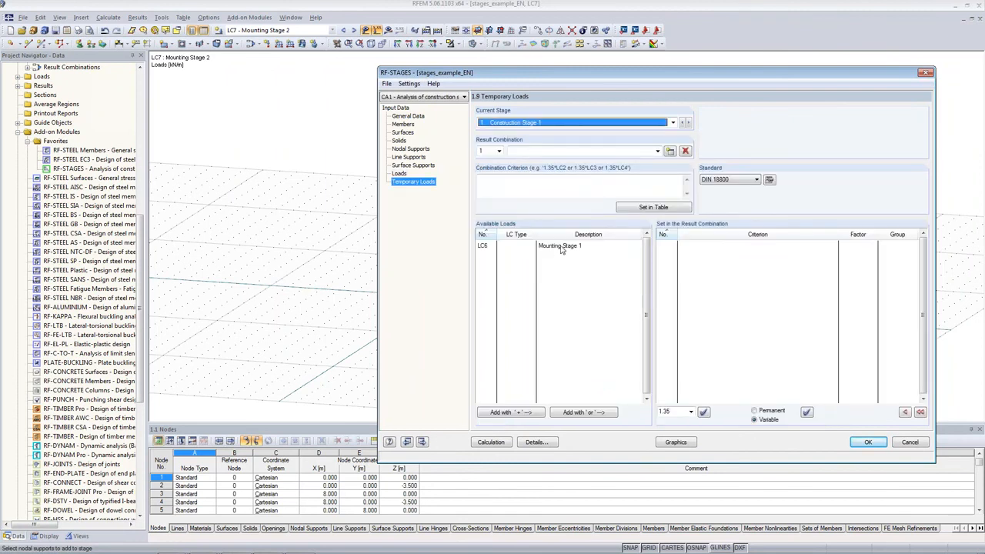
left_click(552, 247)
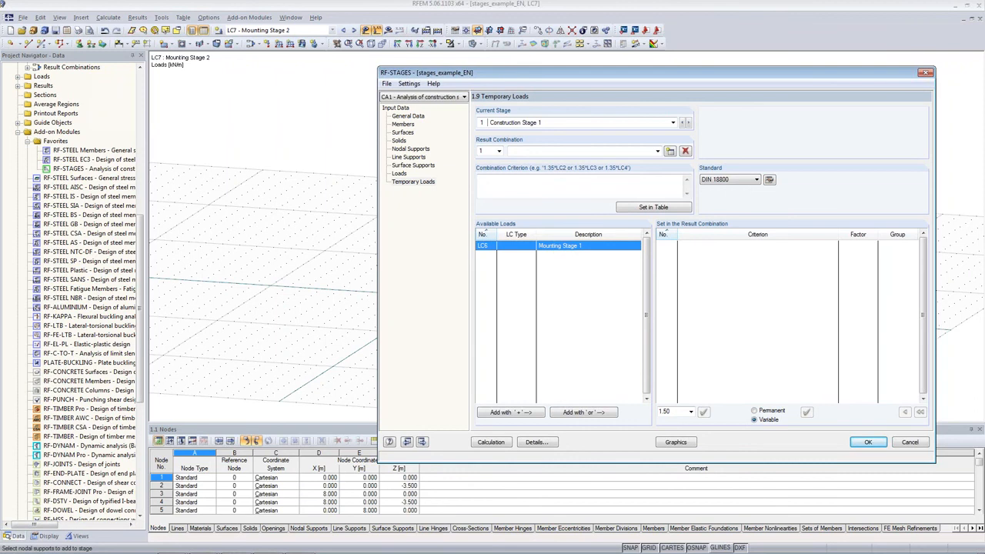
left_click(504, 413)
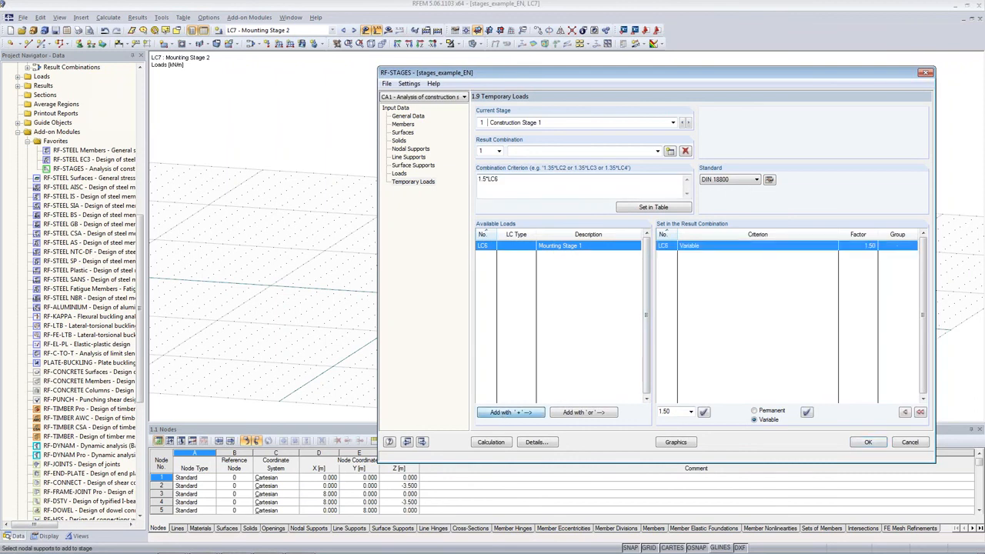
left_click(686, 122)
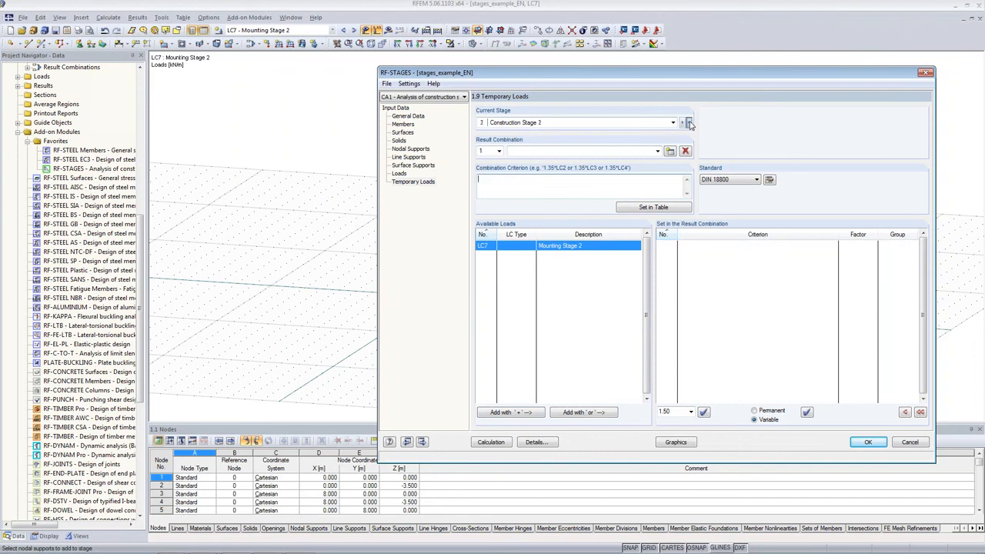
double_click(560, 248)
left_click_drag(500, 179, 473, 181)
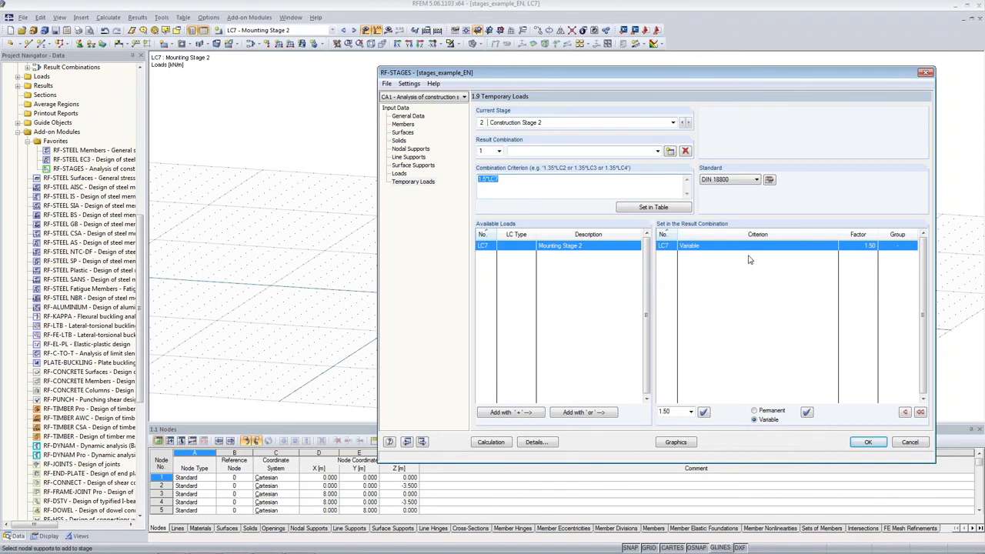
Return to the load assignment and calculate the construction stages analysis
left_click(399, 174)
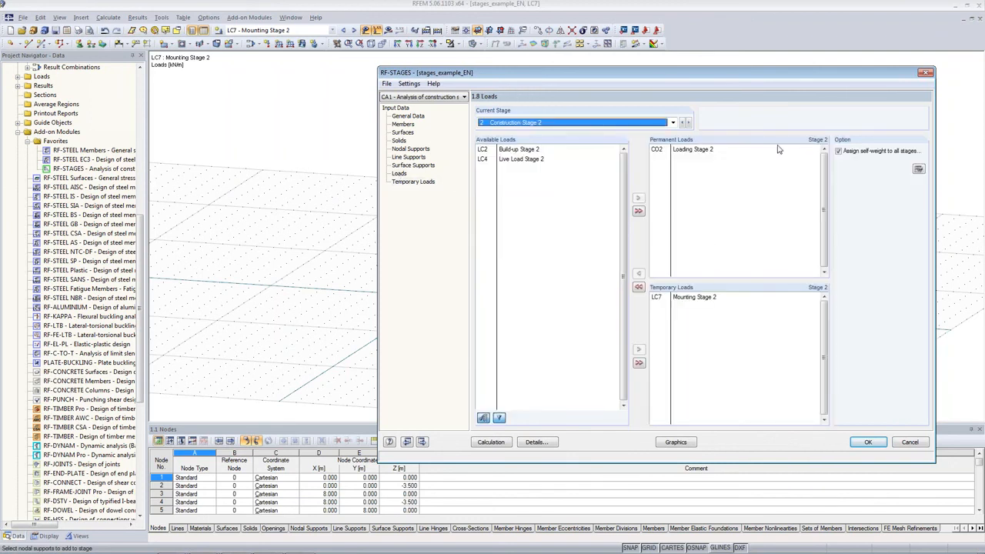
left_click(489, 443)
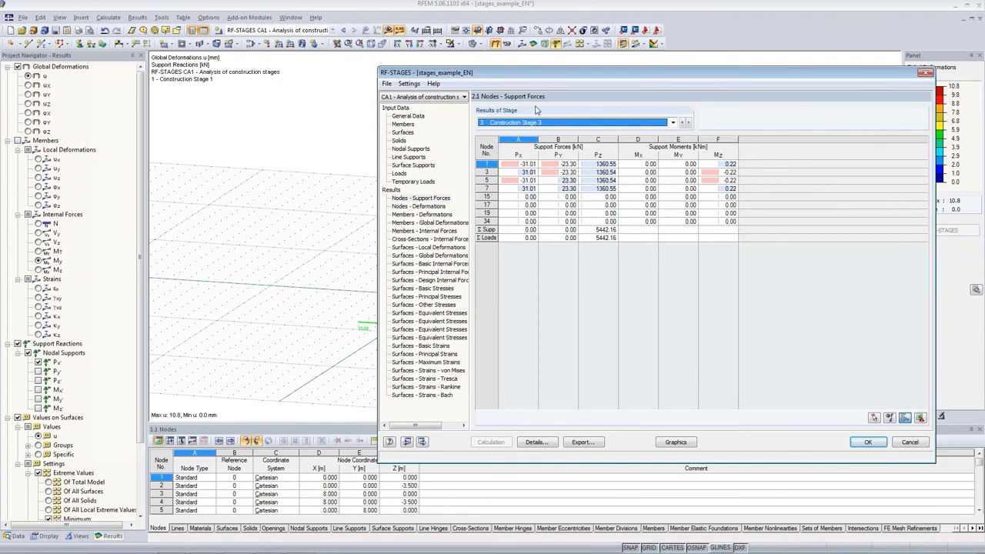
left_click_drag(538, 76, 436, 51)
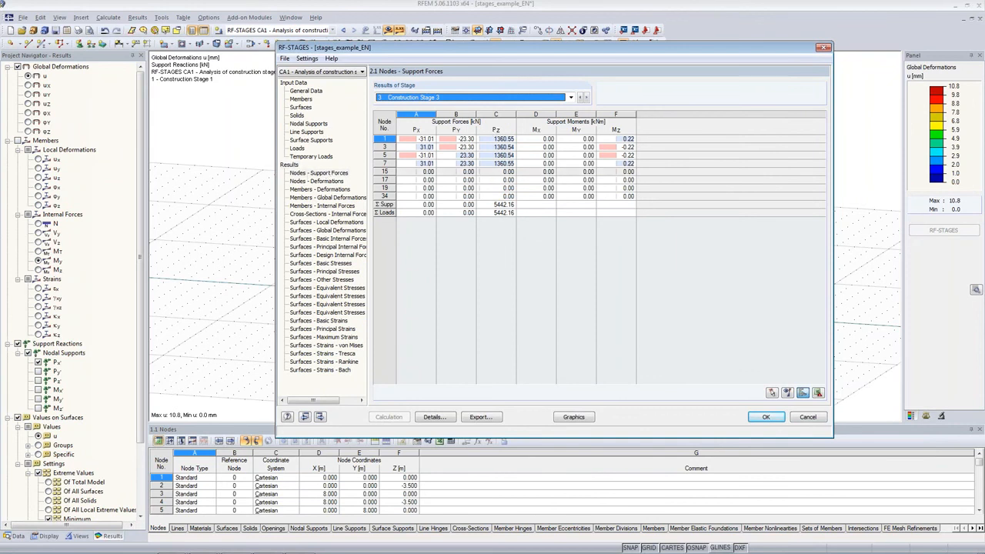
Review the nodal support forces for Construction Stage 1 and for the envelope of all stages, checking the extreme values per node
left_click(570, 97)
left_click(431, 104)
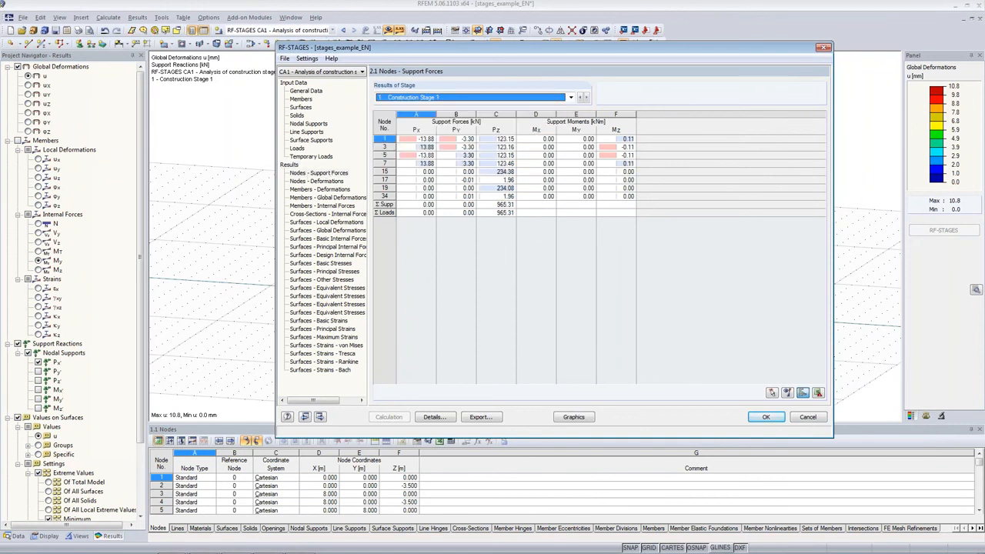
left_click(403, 100)
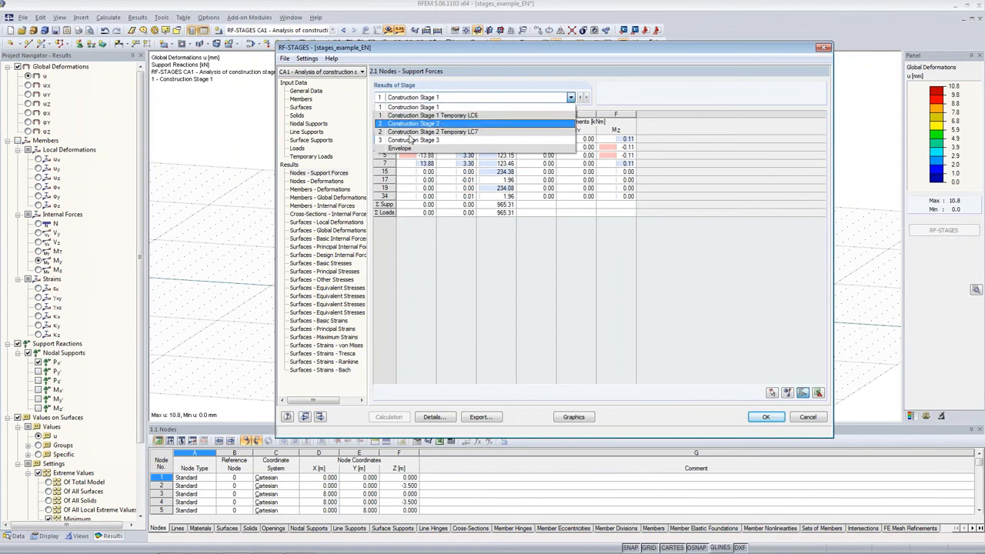
left_click(451, 149)
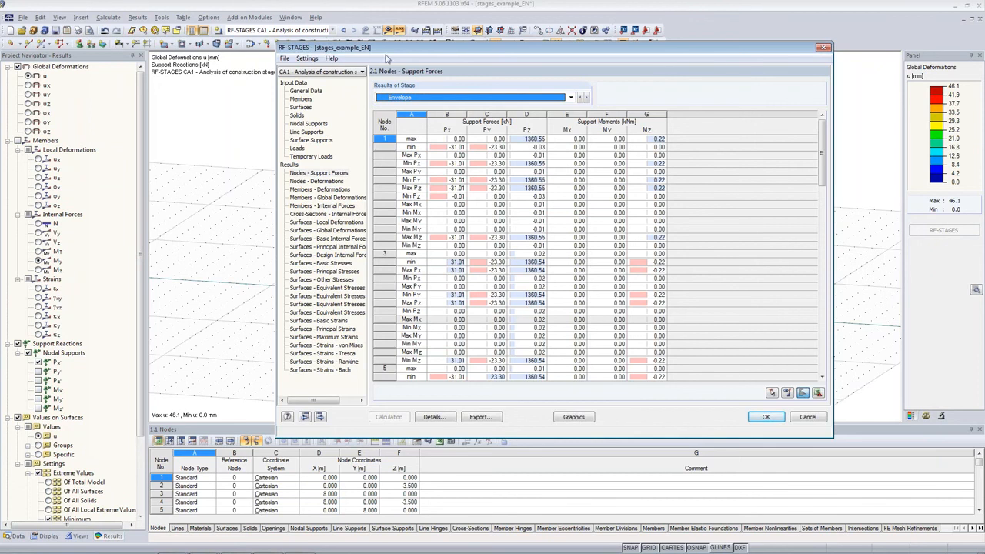
left_click_drag(390, 51, 279, 46)
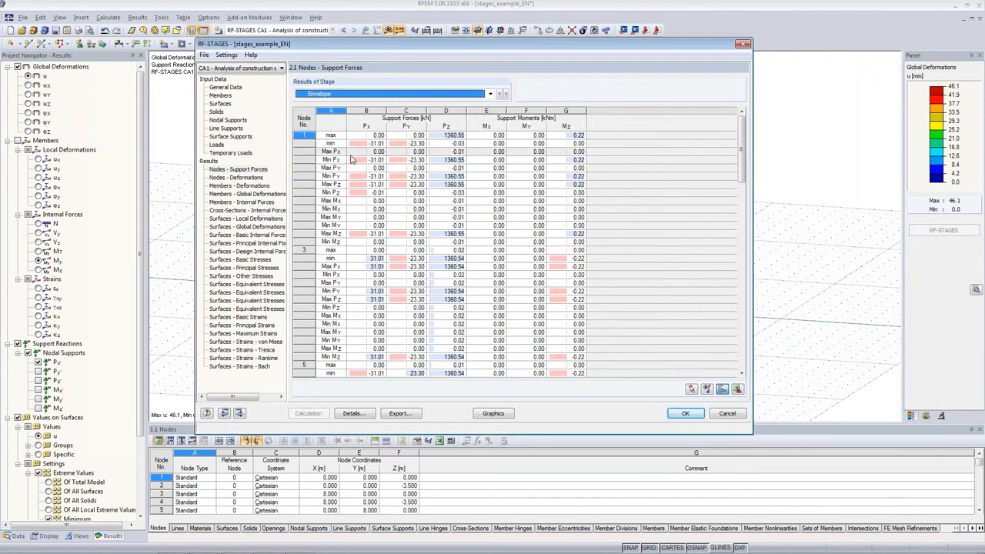
left_click_drag(331, 136, 406, 186)
left_click(458, 225)
left_click(356, 260)
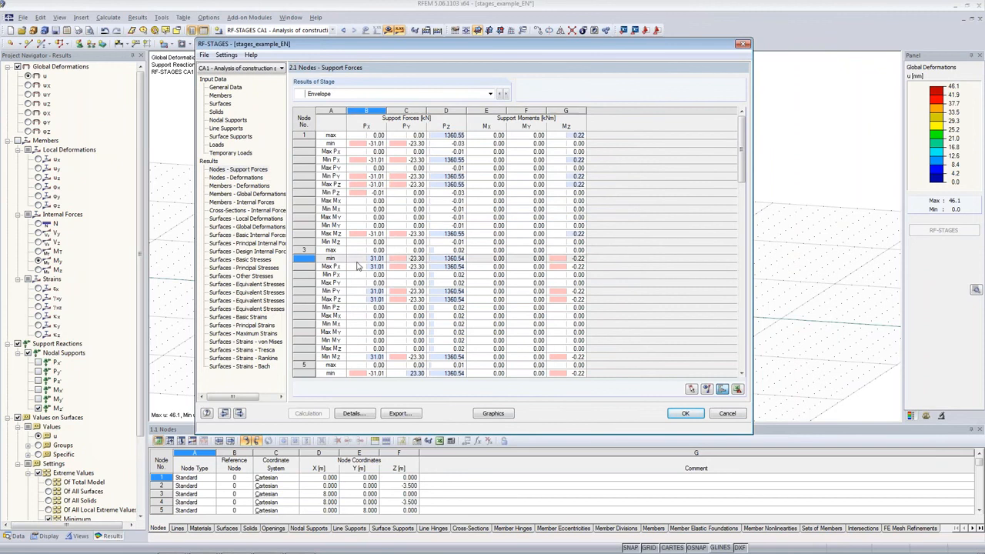
Export the stage results as result combinations, exit the module and keep the RF-STAGES CA1 results displayed on the model
left_click(401, 414)
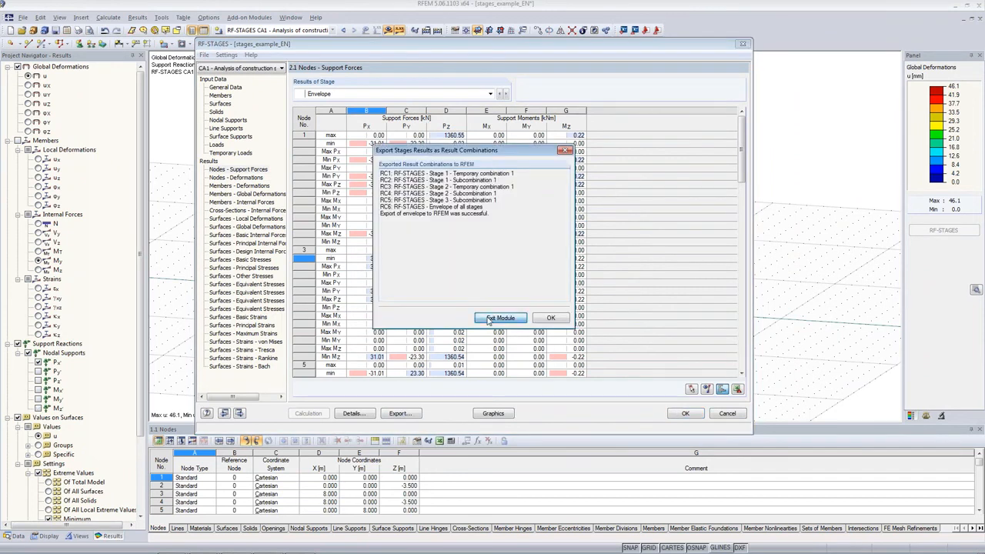
left_click(501, 317)
left_click(316, 32)
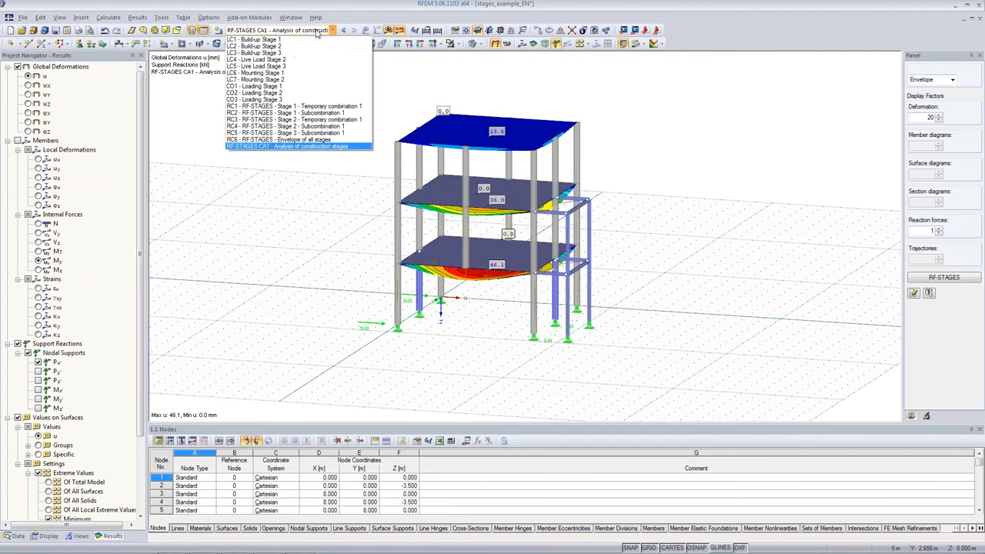
left_click(249, 147)
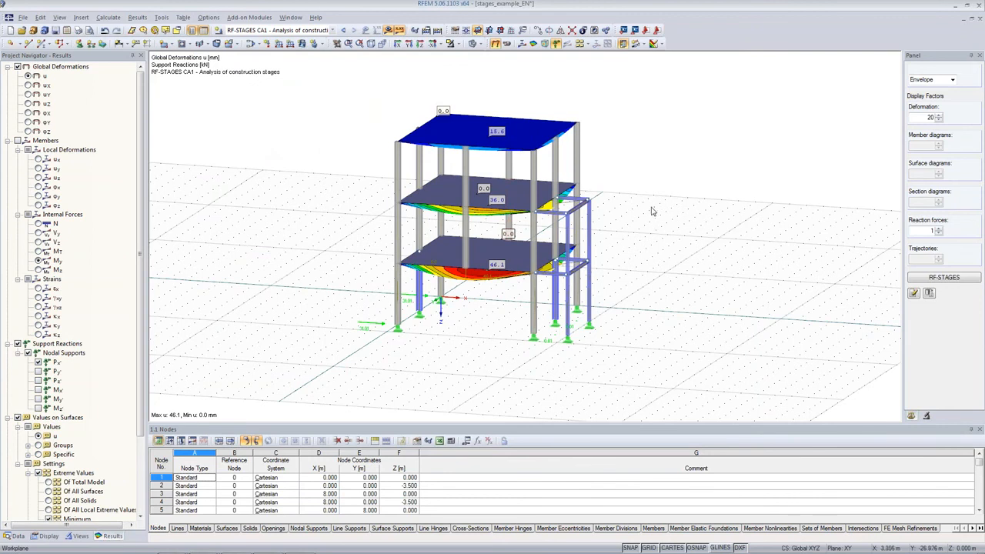
Display the deformations of Construction Stage 1 under permanent loads (1 - PLC) and examine the first floor slab up close
middle_click_drag(660, 201, 637, 233, "ctrl")
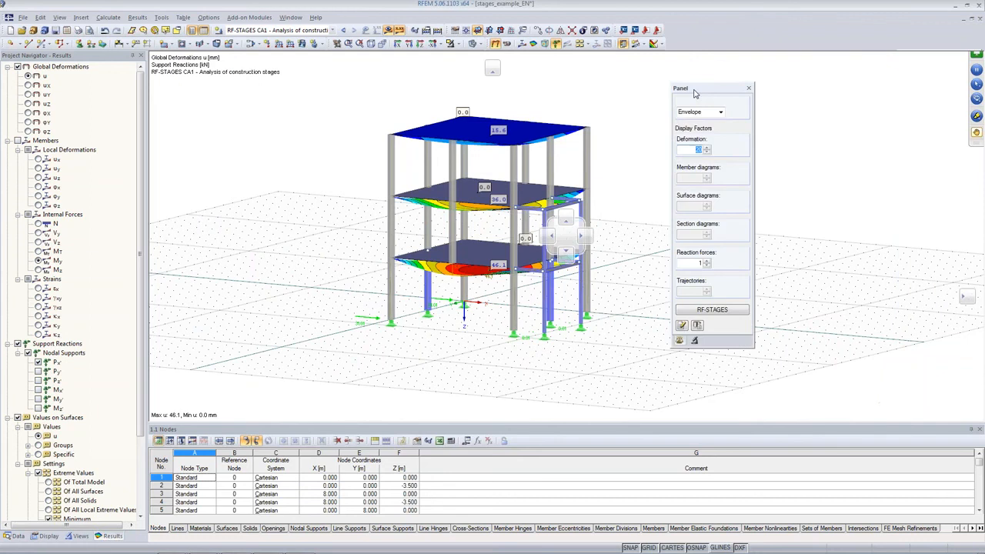
left_click(720, 113)
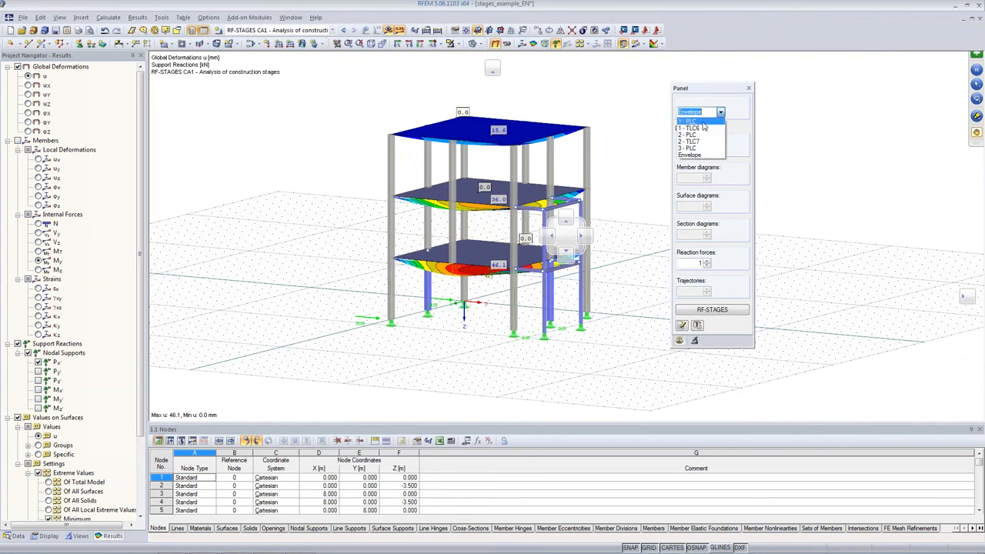
left_click(686, 122)
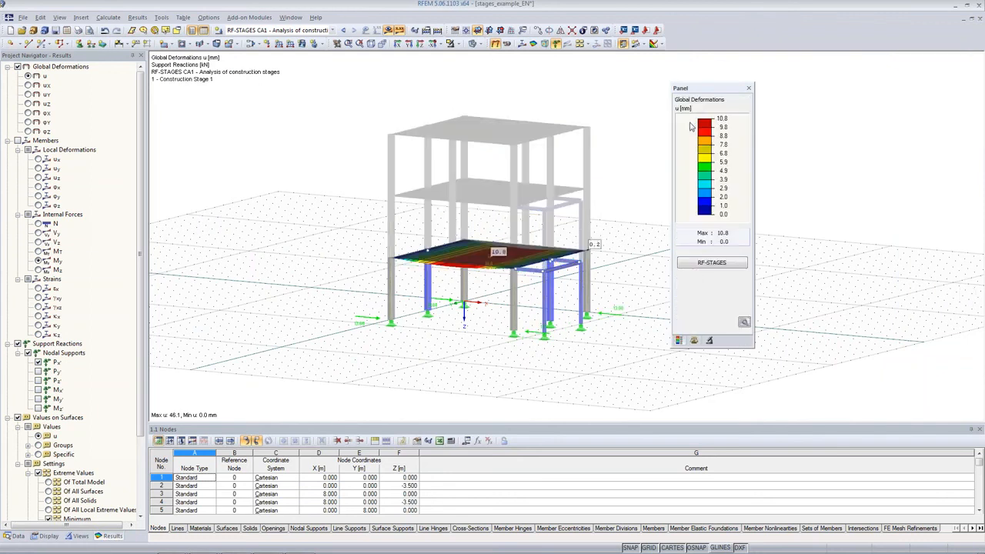
left_click(709, 339)
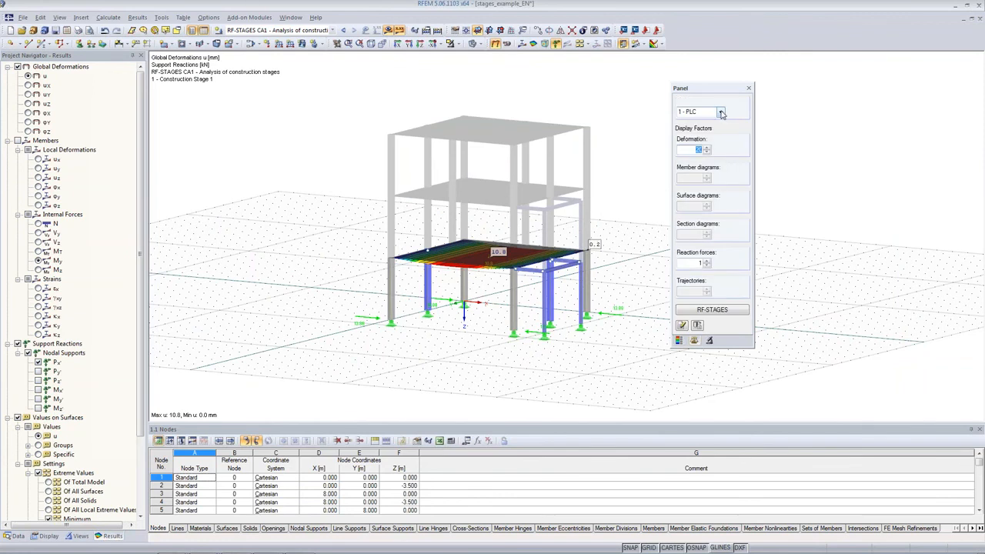
middle_click_drag(362, 238, 567, 229, "ctrl")
scroll(464, 277, "up", 5)
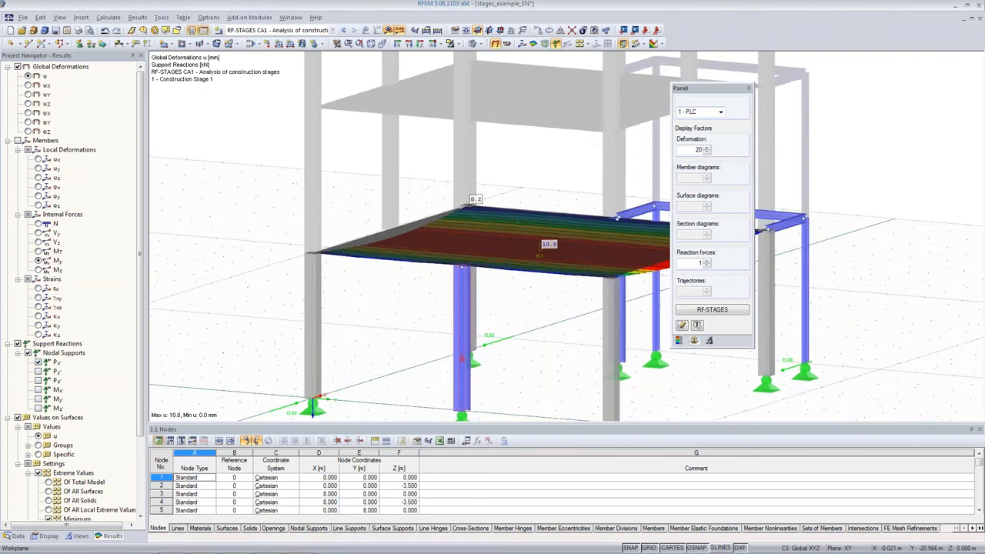
scroll(477, 275, "up", 4)
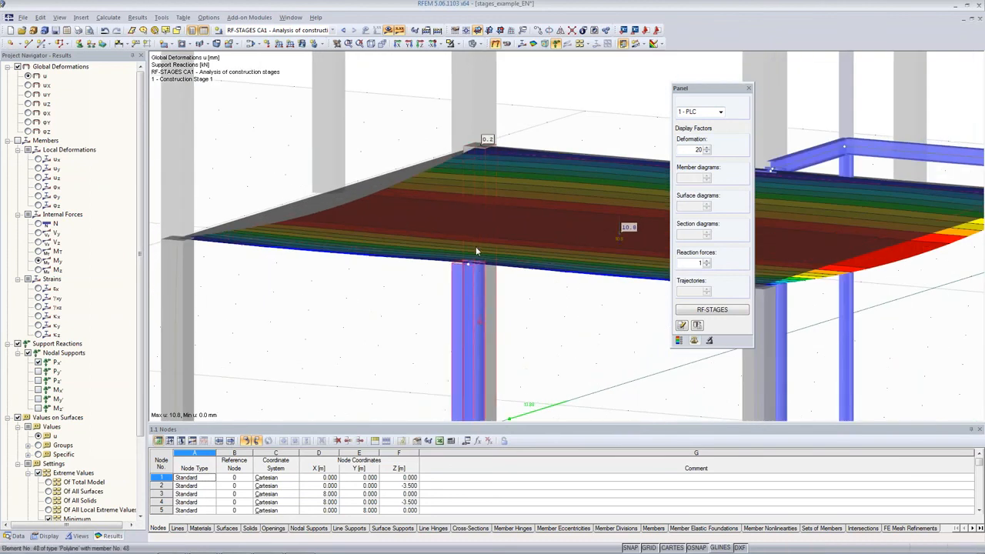
middle_click_drag(530, 239, 500, 256)
scroll(500, 256, "down", 5)
scroll(505, 257, "down", 2)
Display the deformations of Construction Stage 2 under permanent loads (2 - PLC) and examine the slabs and temporary columns from several sides
left_click(720, 112)
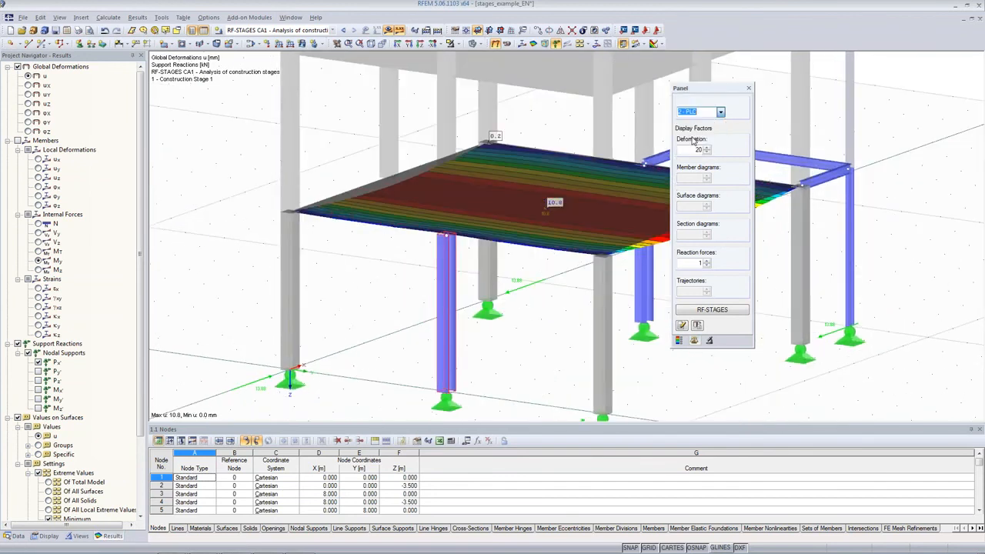
left_click(691, 135)
middle_click_drag(514, 327, 463, 284, "ctrl")
left_click_drag(455, 233, 371, 309)
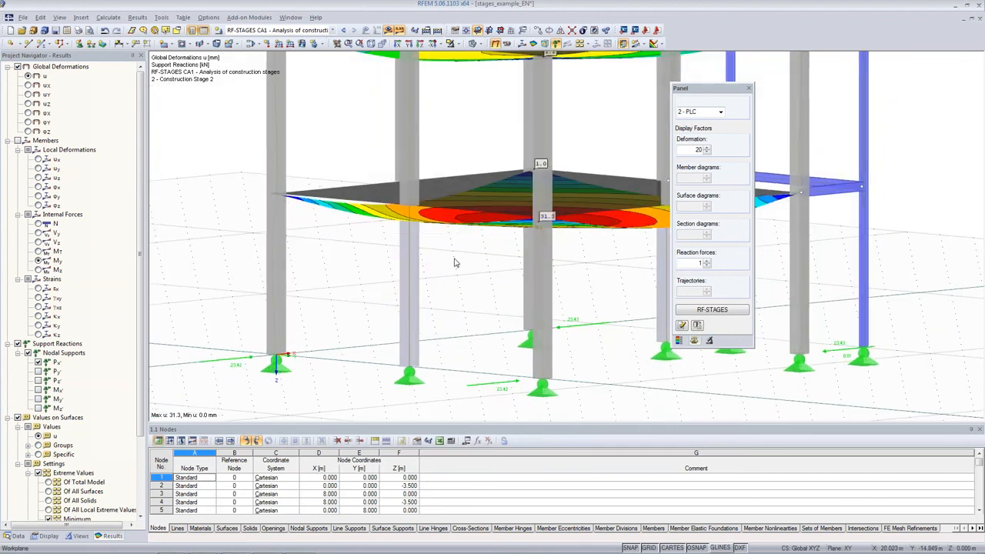
middle_click_drag(454, 262, 538, 257, "ctrl")
middle_click_drag(539, 258, 543, 363)
Examine the member axial forces N of Construction Stage 2, including the side frame, and compare them with Construction Stage 3 (3 - PLC)
middle_click_drag(492, 245, 330, 182, "ctrl")
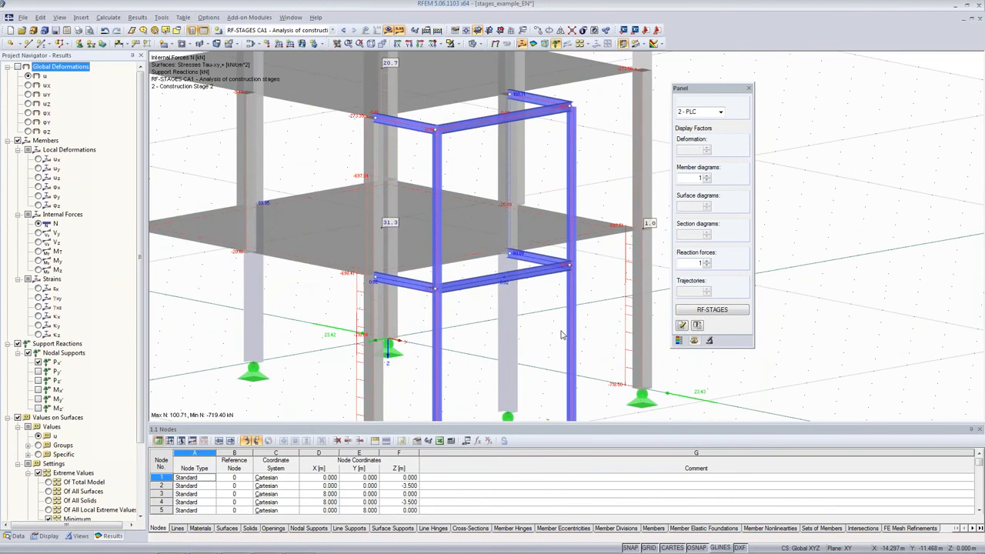
middle_click_drag(561, 335, 537, 245)
middle_click_drag(537, 245, 570, 232)
left_click(715, 112)
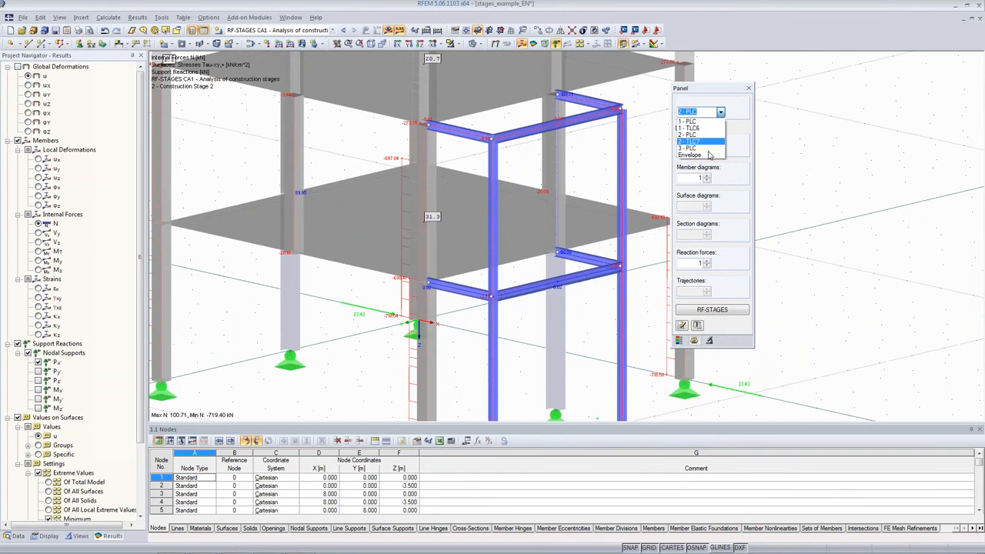
left_click(707, 149)
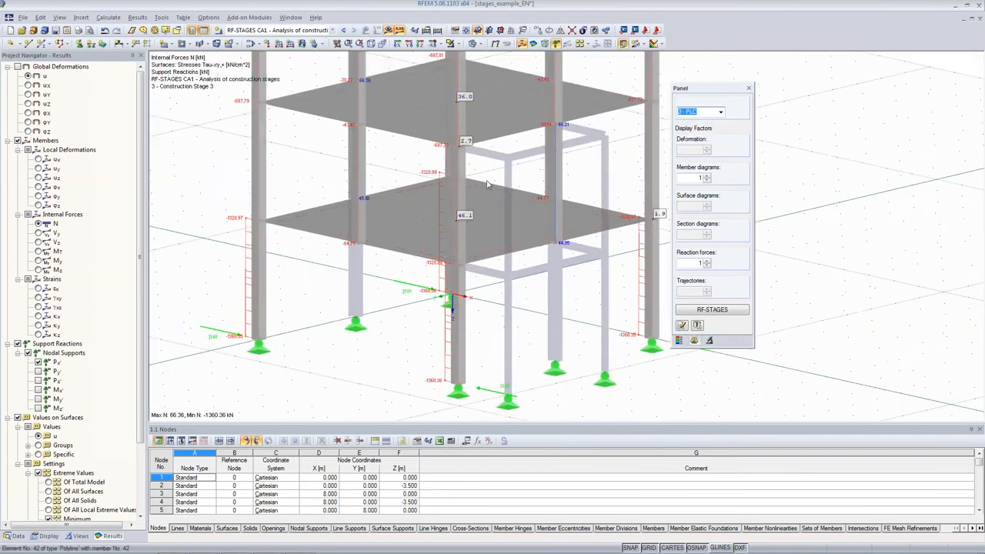
Examine the global deformations u of all three floor slabs in Construction Stage 3
middle_click_drag(447, 233, 777, 202, "ctrl")
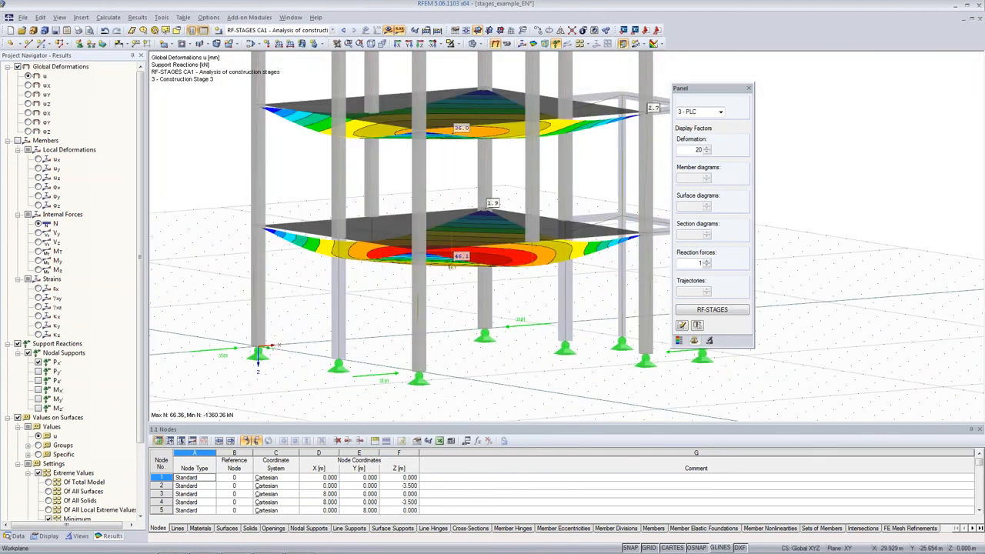
middle_click_drag(583, 203, 504, 171, "ctrl")
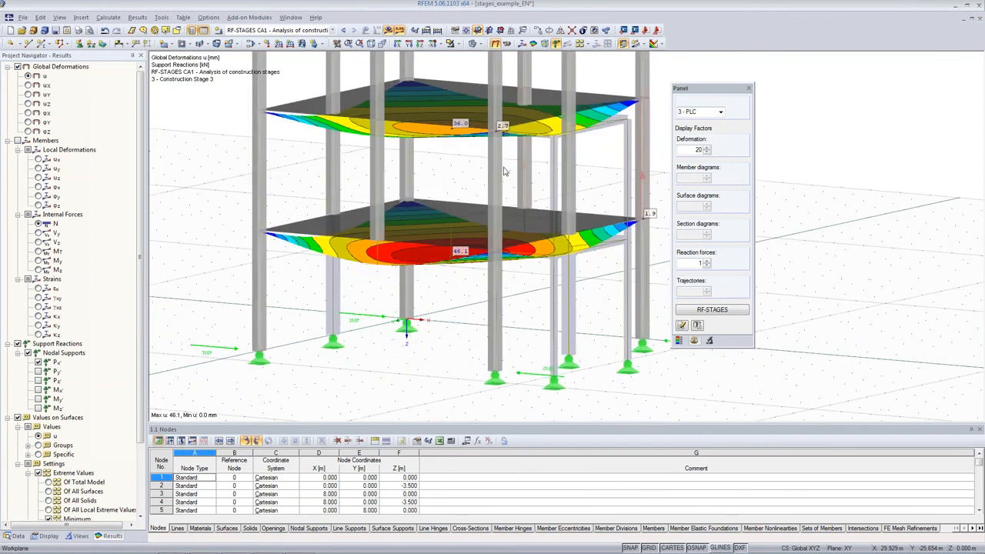
scroll(552, 173, "down", 3)
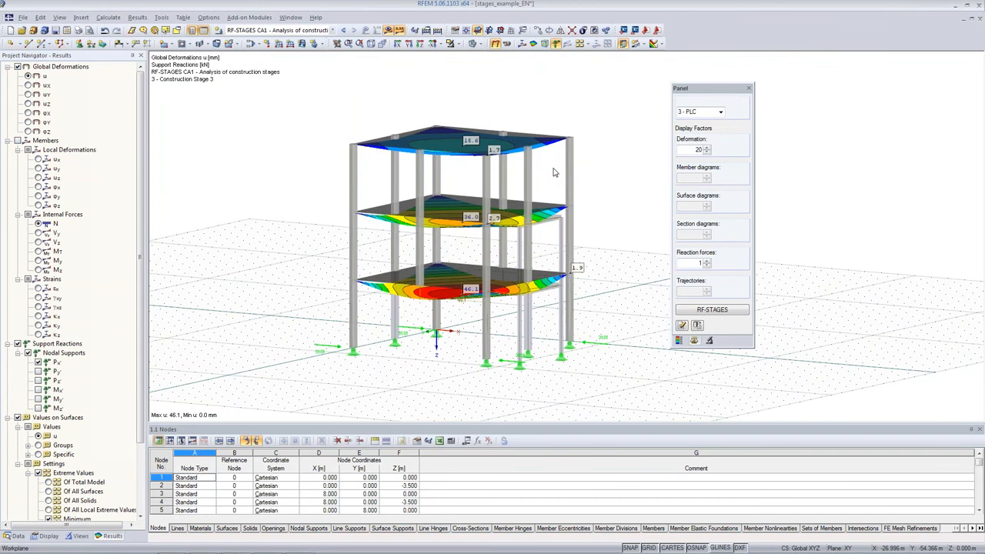
middle_click_drag(553, 172, 531, 180, "ctrl")
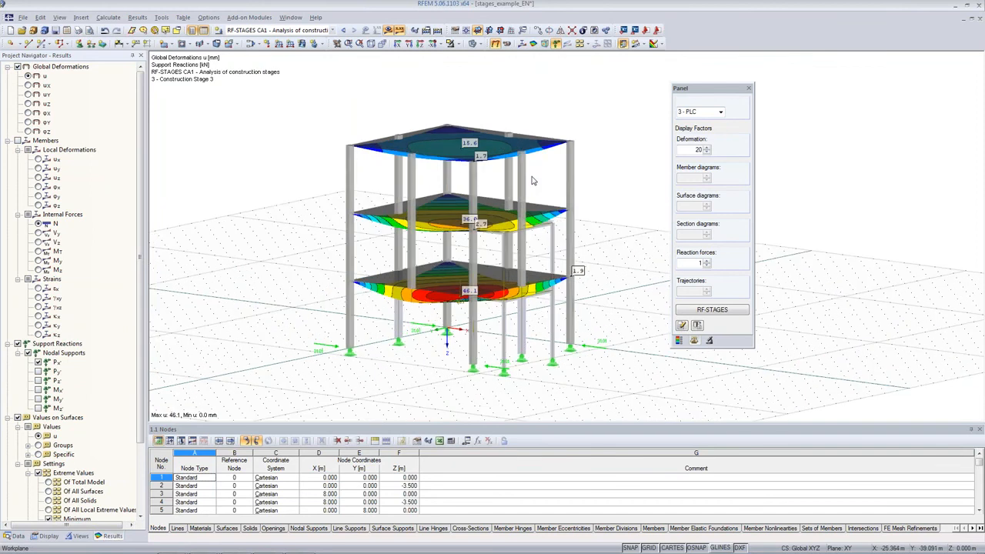
scroll(531, 180, "down", 1)
scroll(142, 248, "down", 1)
Set the type of deformations for the Construction Stage 3 results to In particular stage
left_click_drag(150, 246, 152, 308)
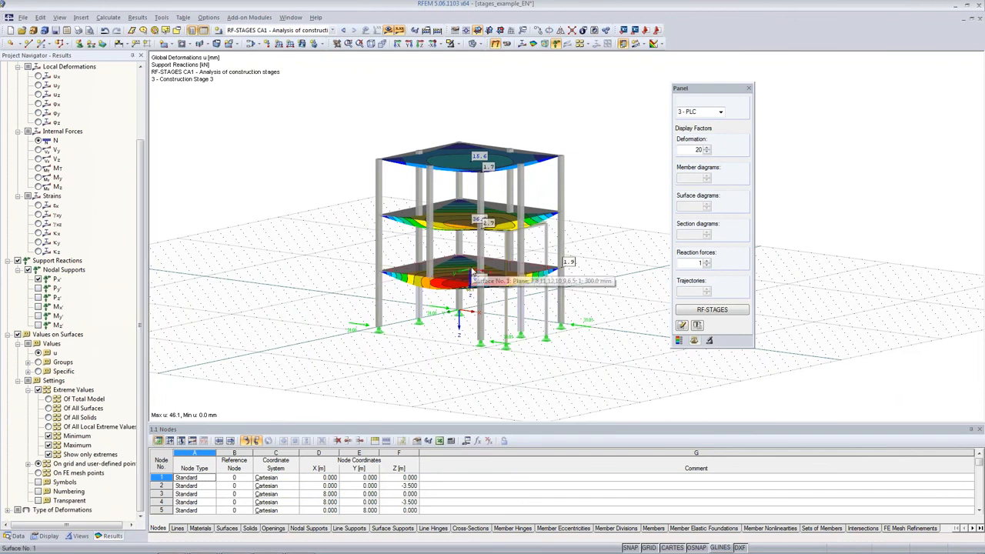
left_click(7, 510)
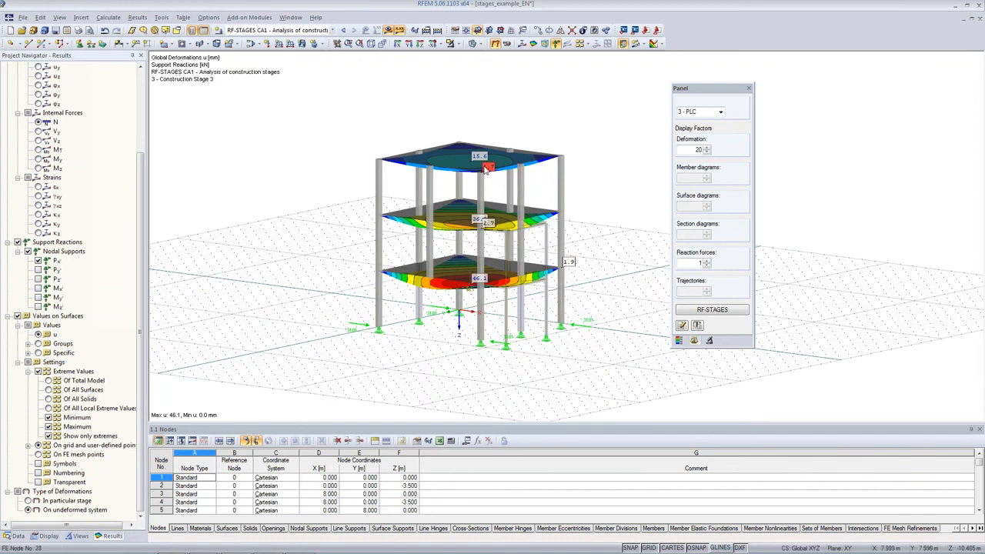
left_click(721, 113)
left_click(721, 113)
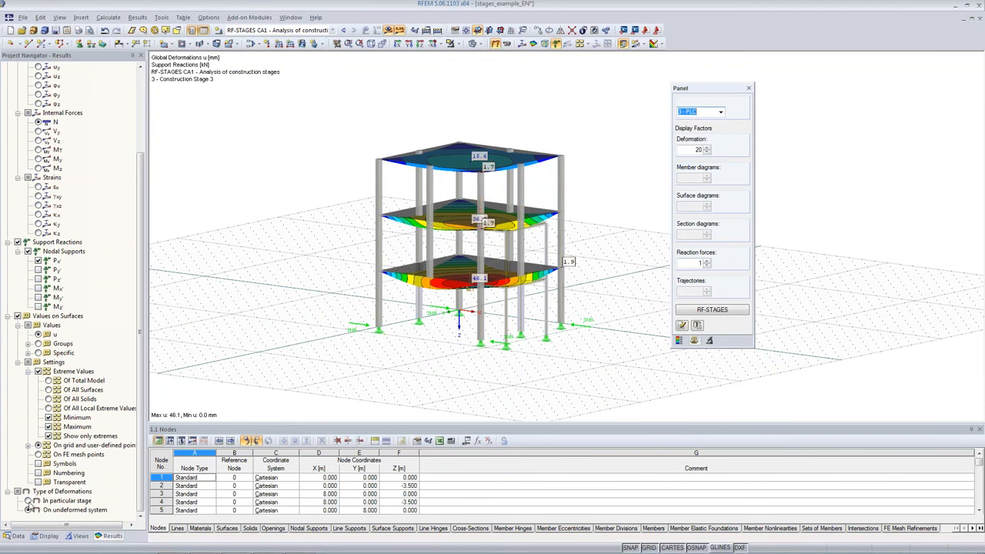
left_click(29, 510)
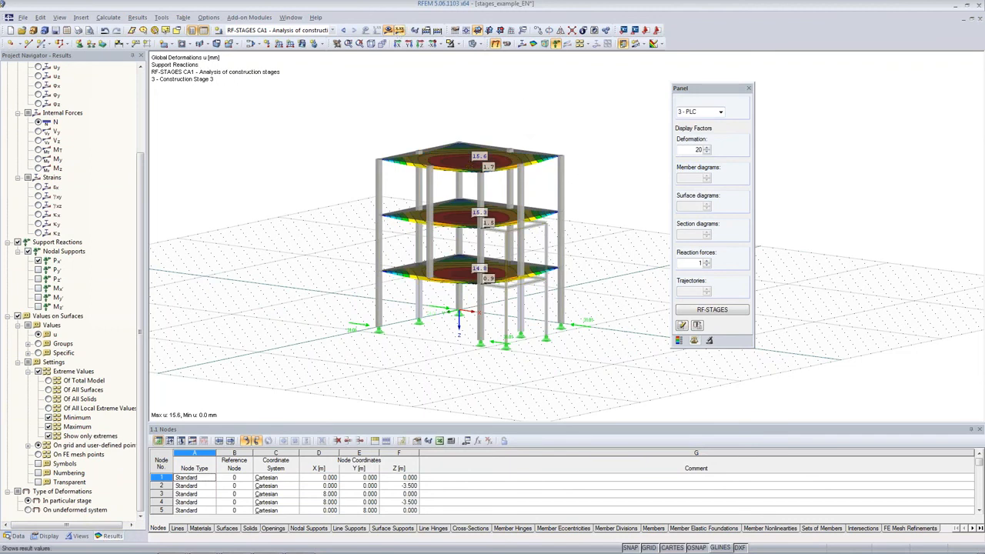
Examine the in-stage deformation extremes of all three floor slabs in Construction Stage 3 from close up
scroll(520, 152, "up", 2)
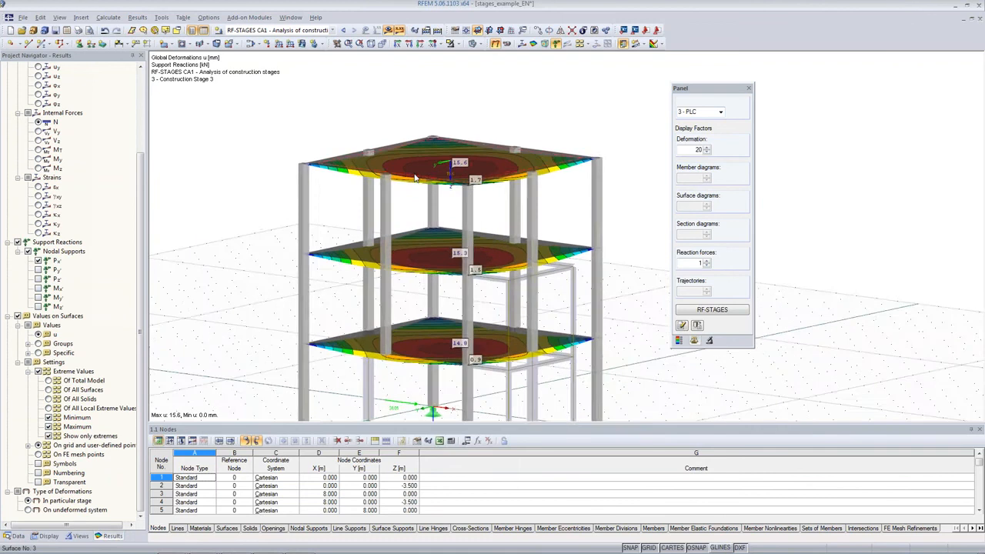
scroll(415, 178, "up", 2)
middle_click_drag(544, 118, 466, 158, "ctrl")
scroll(486, 166, "down", 1)
scroll(486, 165, "down", 4)
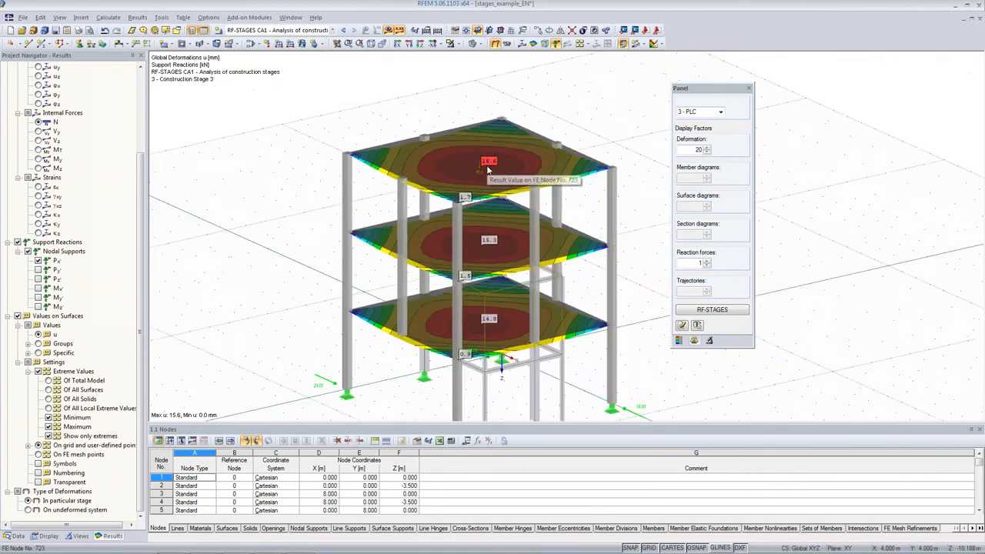
middle_click_drag(486, 165, 543, 129, "ctrl")
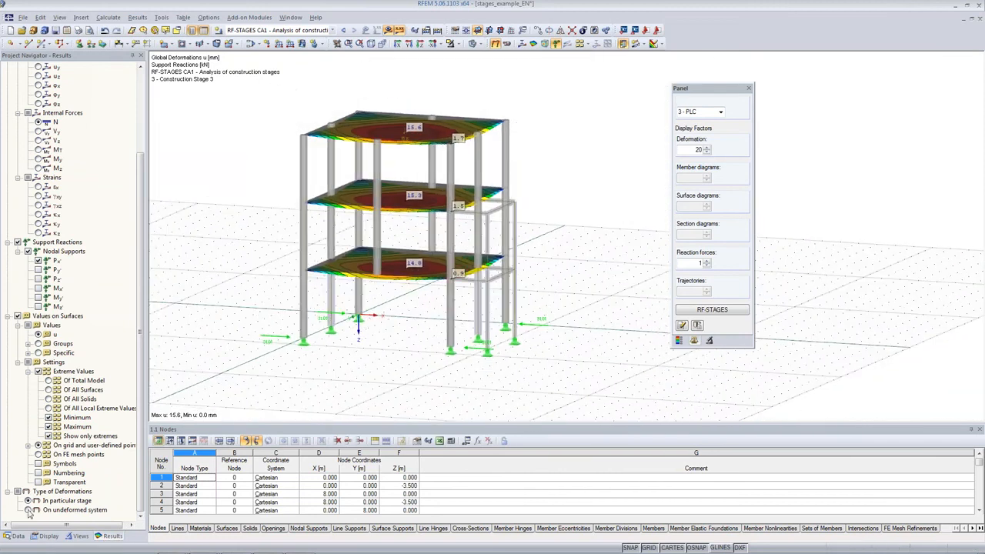
Switch the type of deformations to On undeformed system and examine the extreme values on the floor slabs
left_click(27, 510)
scroll(405, 308, "up", 1)
scroll(406, 307, "up", 1)
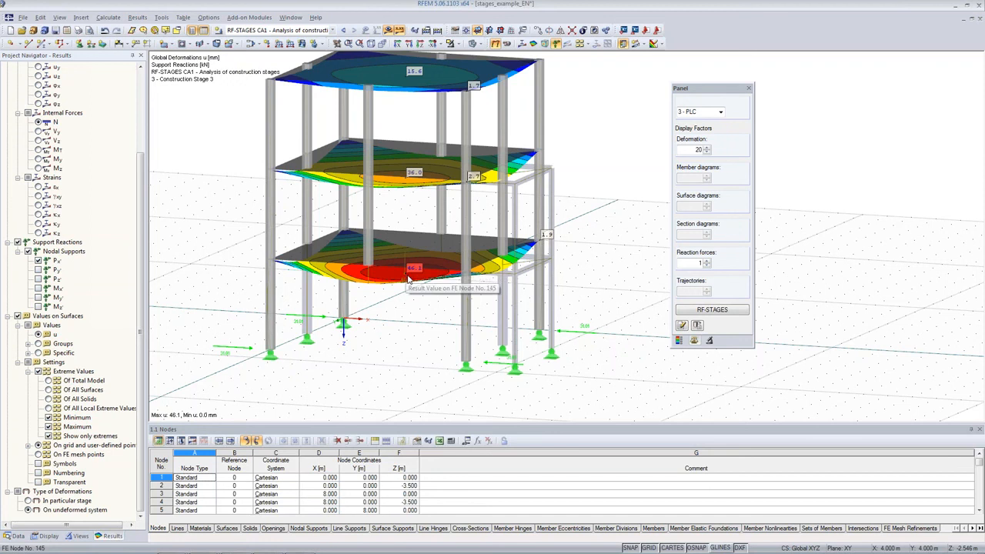
scroll(410, 291, "up", 1)
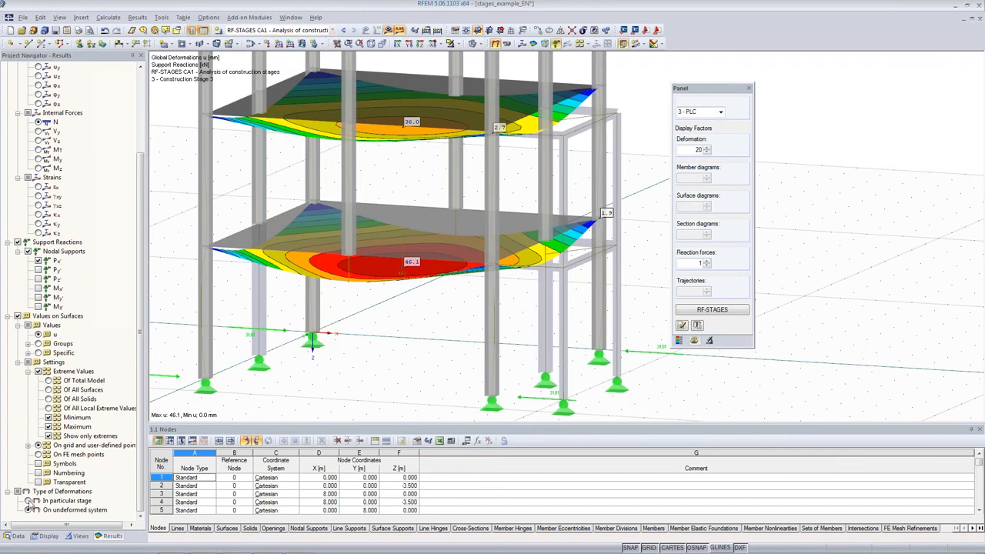
Return the type of deformations to In particular stage and compare the slab deformation values across the three floors
left_click(35, 501)
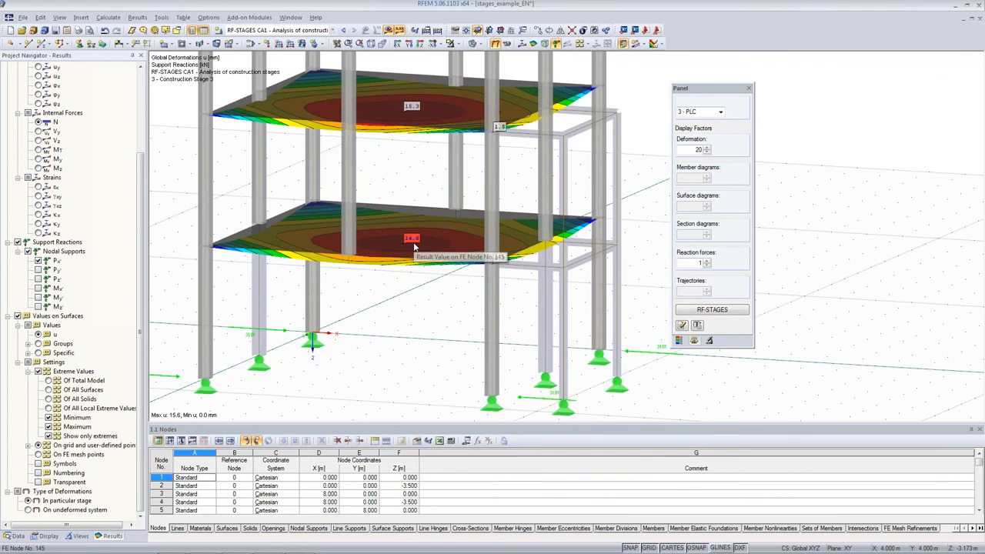
scroll(413, 247, "down", 3)
middle_click_drag(414, 247, 407, 298)
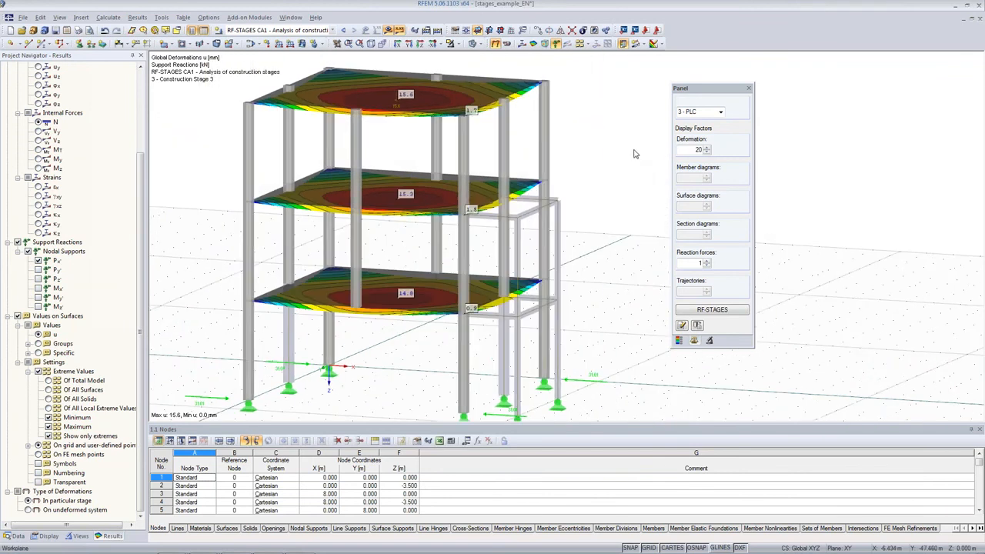
middle_click_drag(622, 156, 607, 185, "ctrl")
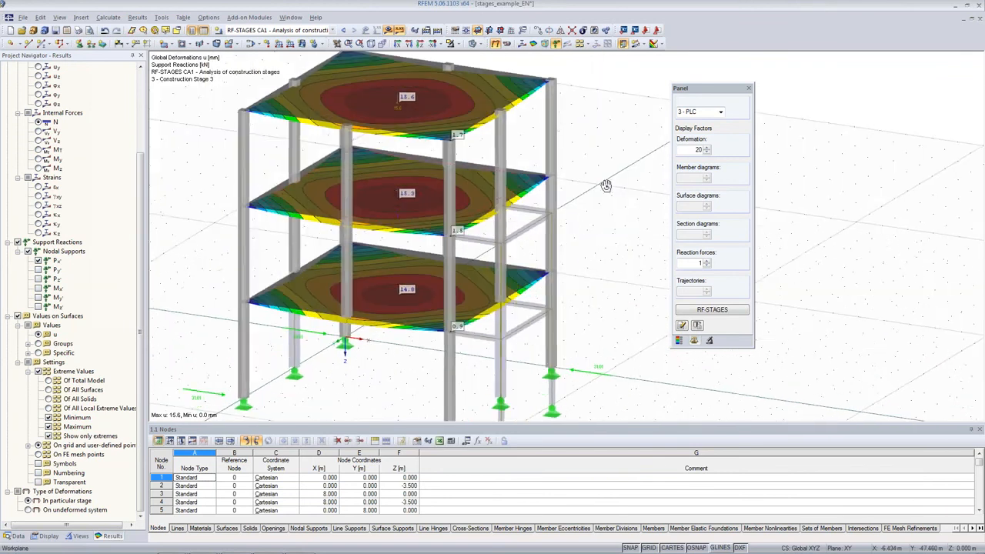
Review the result combinations exported from RF-STAGES among the model's load cases and combinations
left_click(17, 536)
left_click(332, 30)
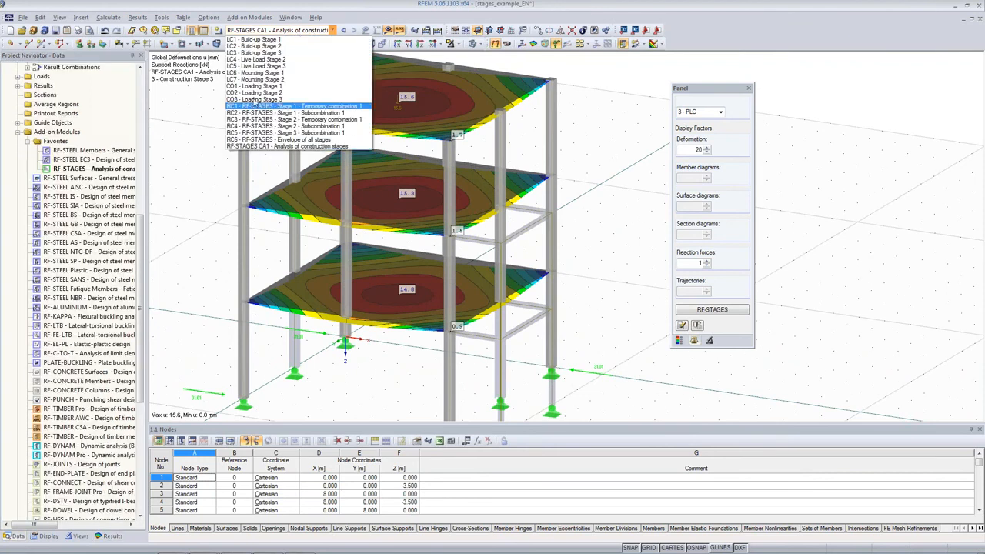
left_click(194, 150)
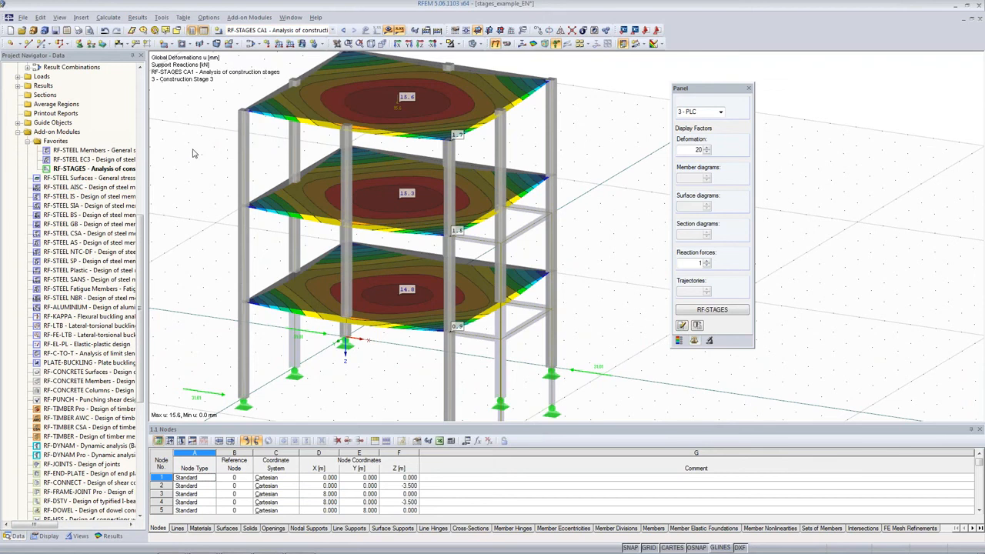
double_click(89, 151)
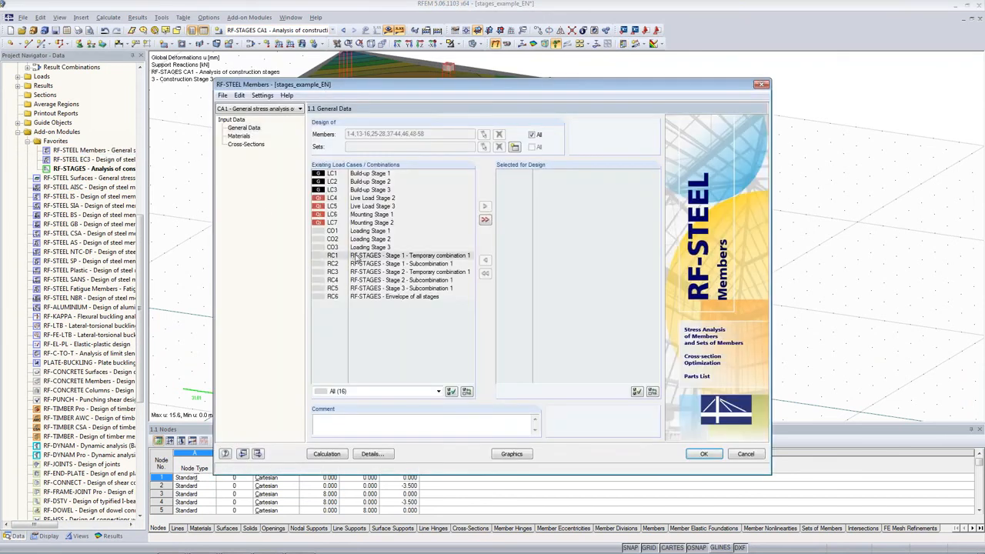
left_click(356, 256)
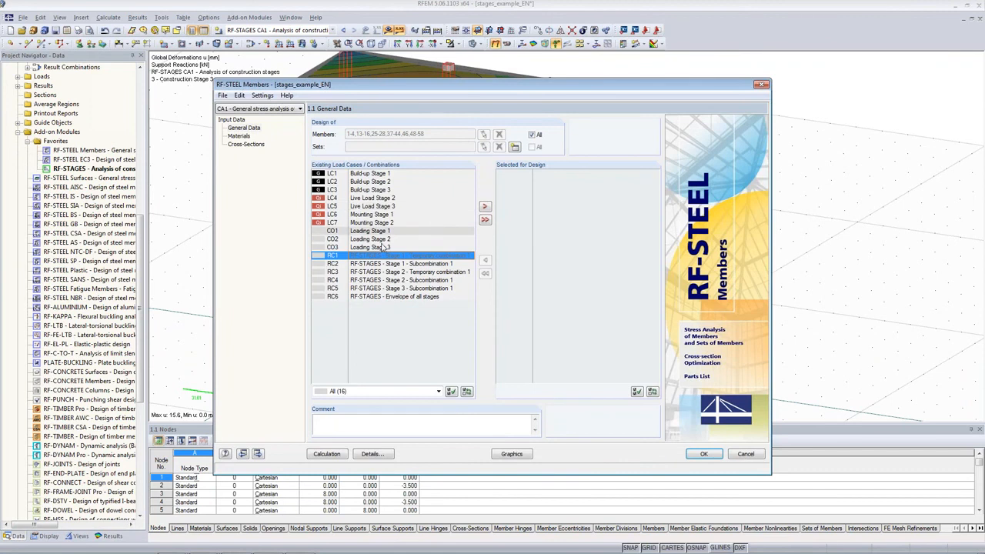
left_click(377, 297)
left_click(486, 207)
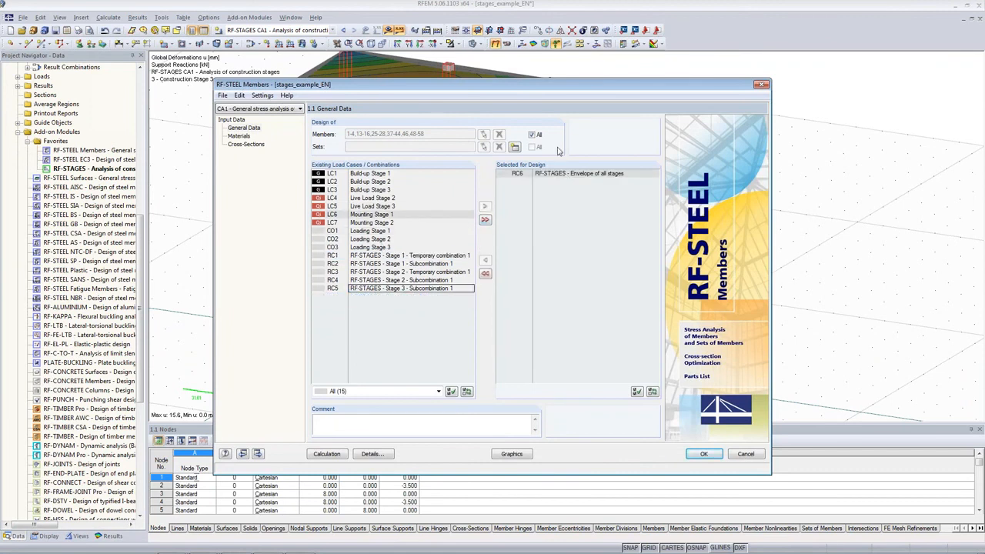
left_click(531, 134)
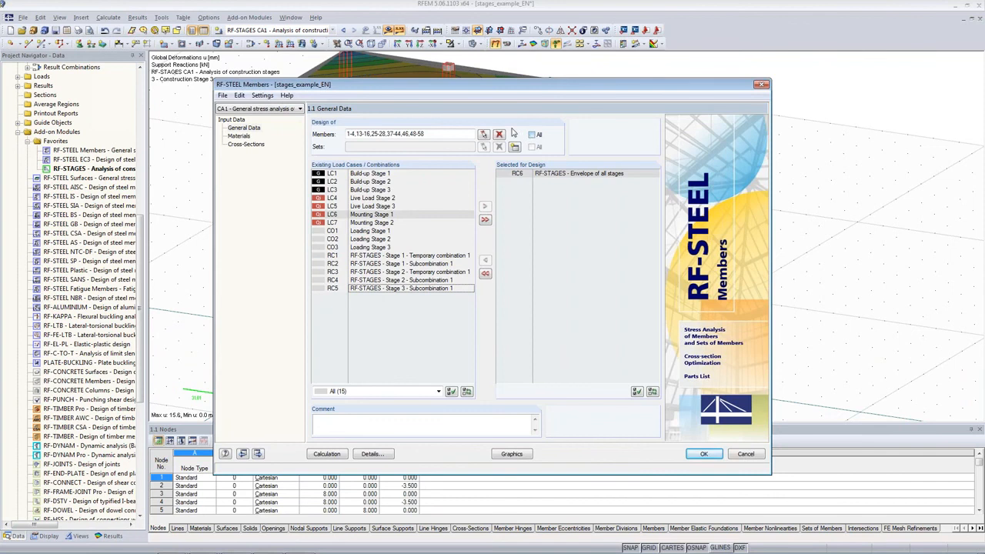
left_click(499, 135)
left_click(483, 135)
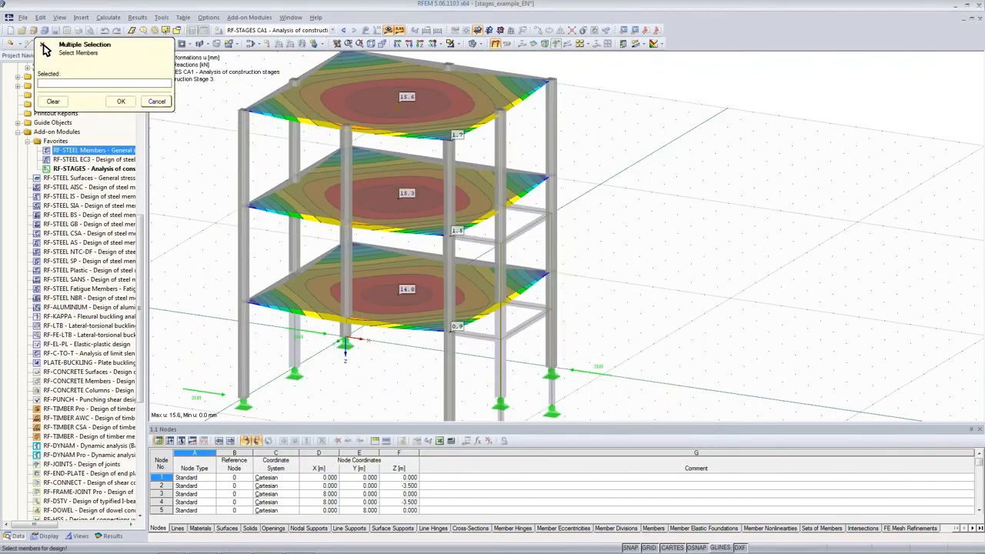
left_click(388, 30)
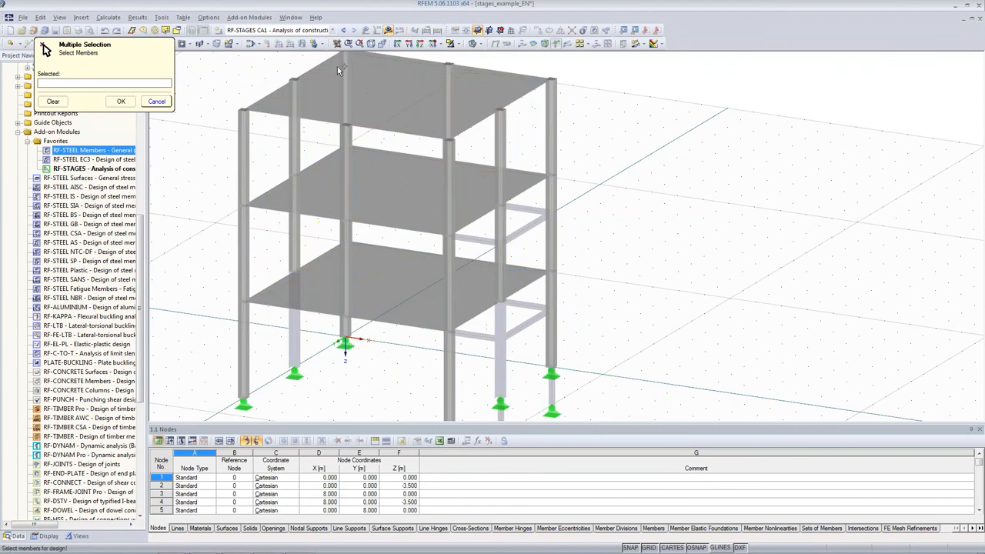
scroll(476, 131, "down", 2)
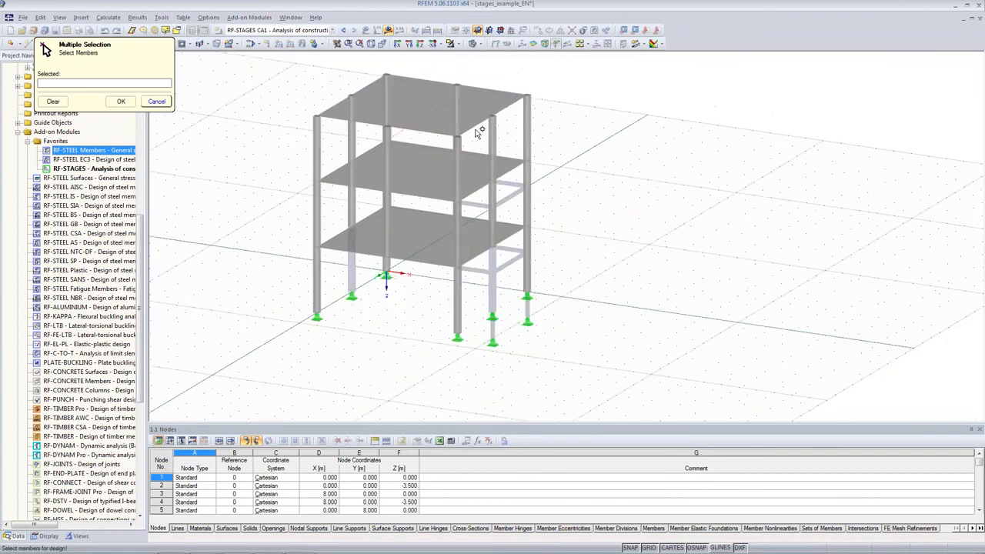
scroll(476, 131, "down", 1)
left_click(332, 30)
left_click(289, 37)
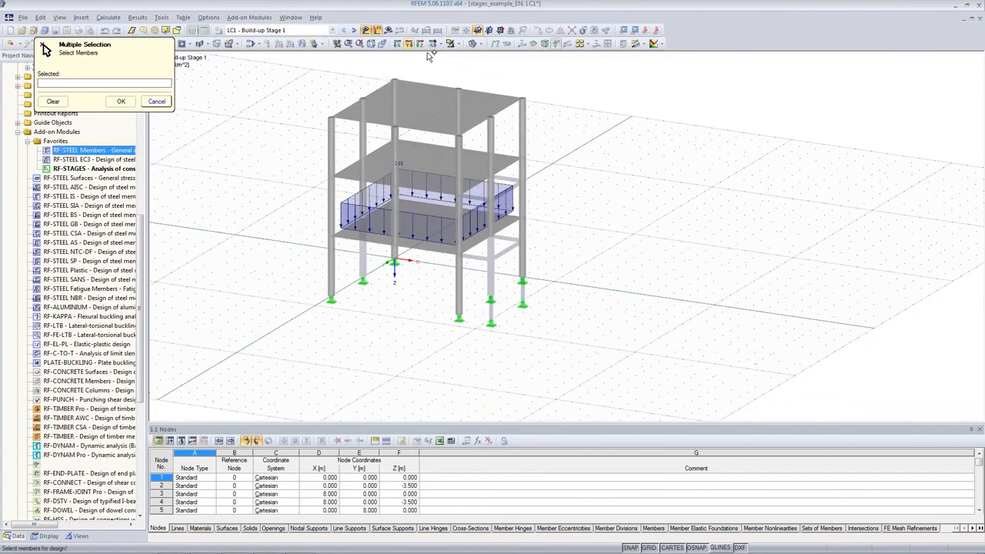
left_click(459, 44)
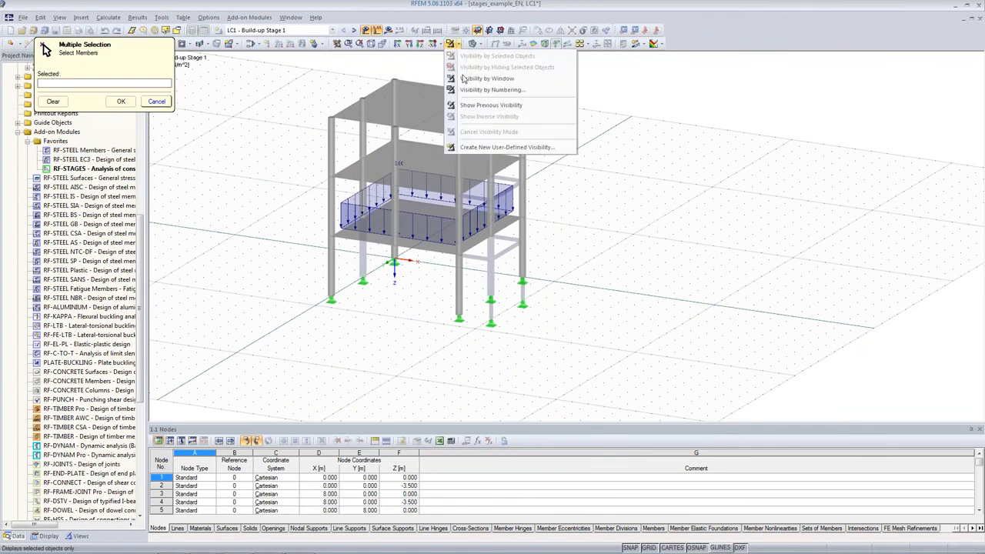
left_click(332, 30)
left_click(286, 146)
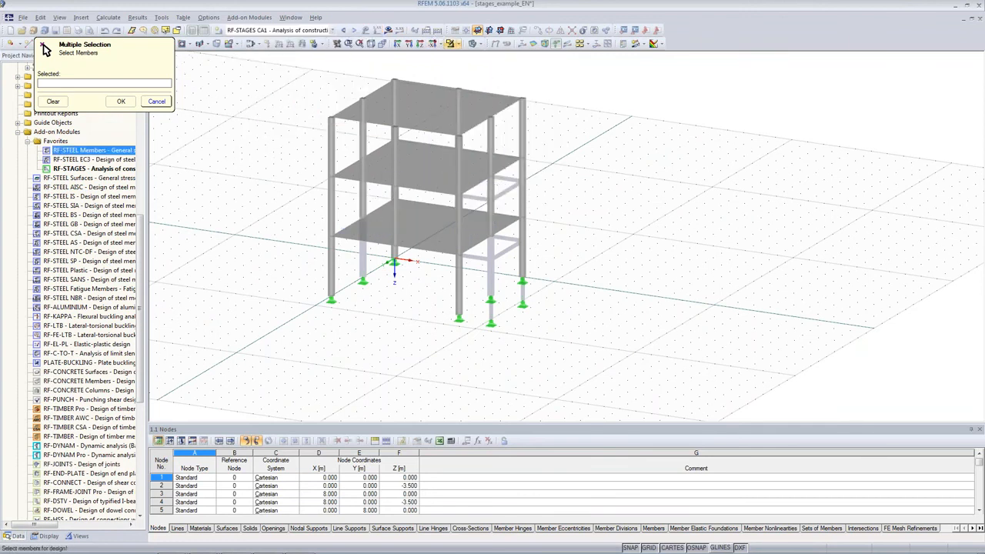
left_click(156, 100)
left_click(699, 455)
left_click(492, 299)
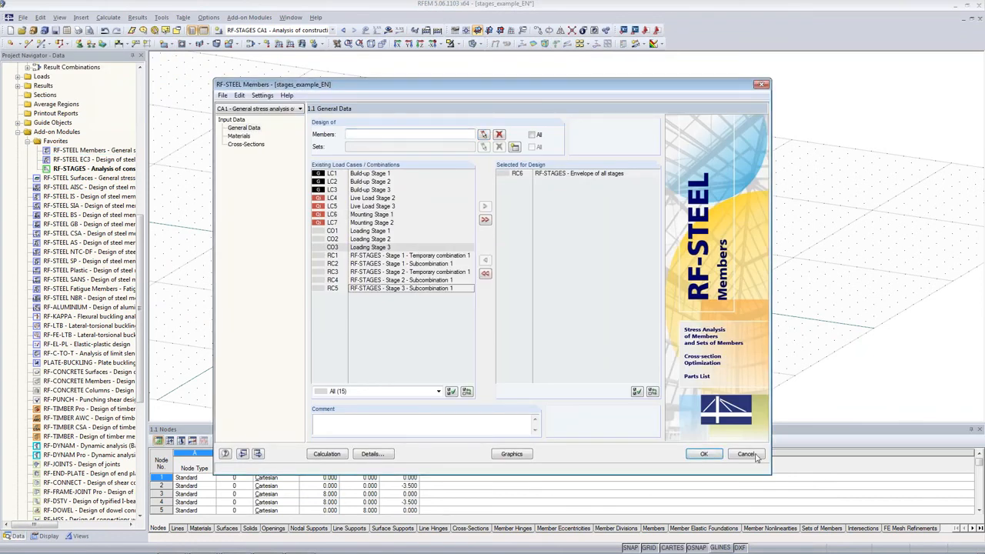
left_click(746, 454)
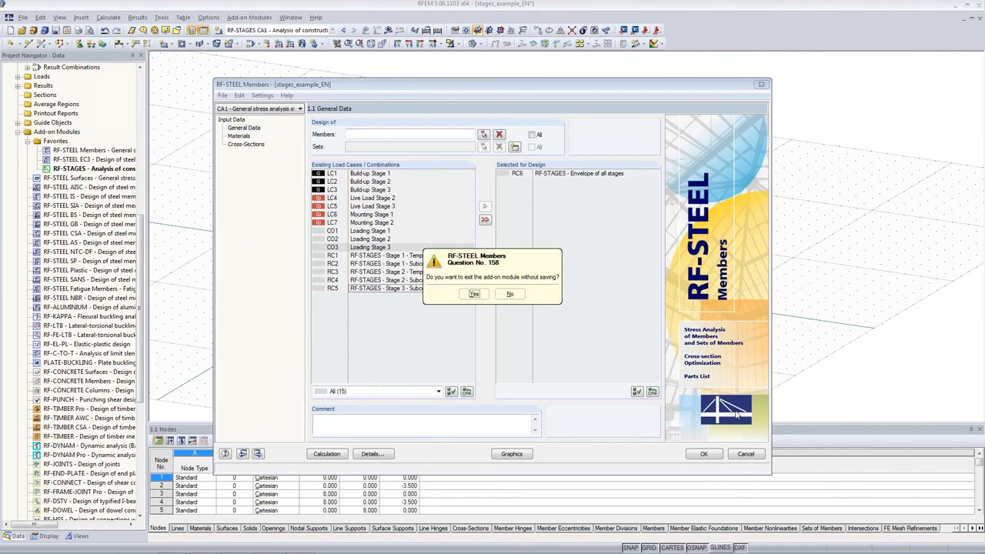
key("Return")
In RF-STEEL Members, restrict the design to members 46 and 48 and select RC6 (Envelope of all stages) for design
left_click(388, 30)
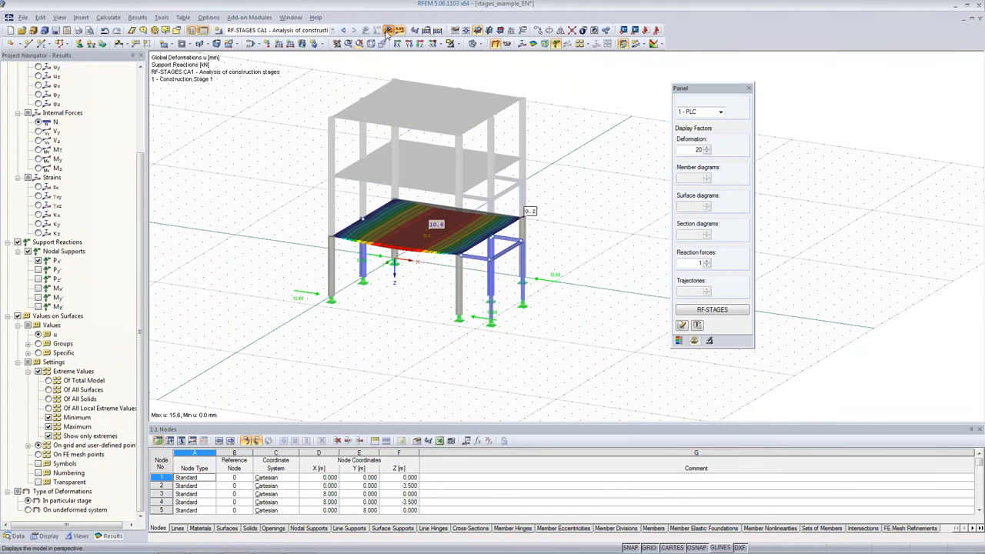
left_click(387, 32)
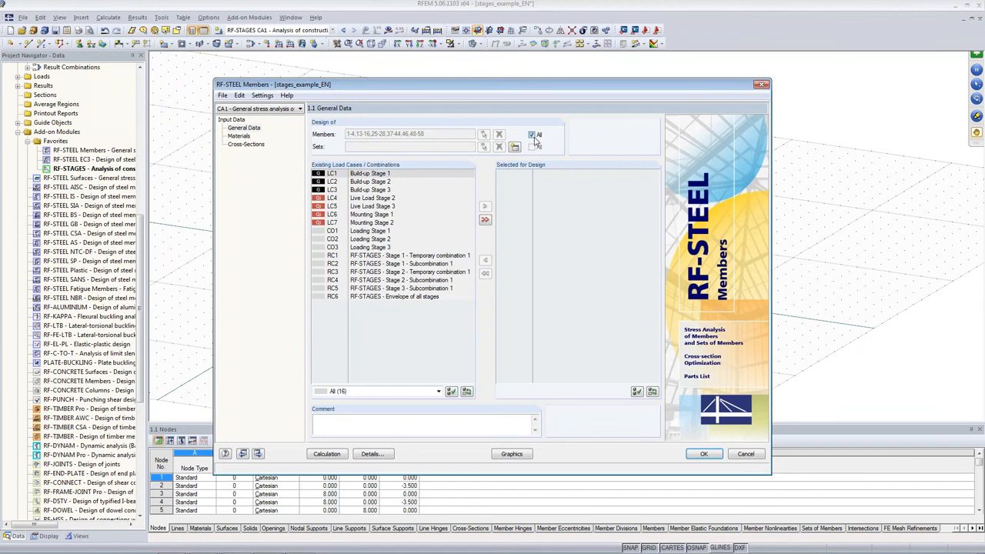
left_click(532, 134)
left_click(483, 133)
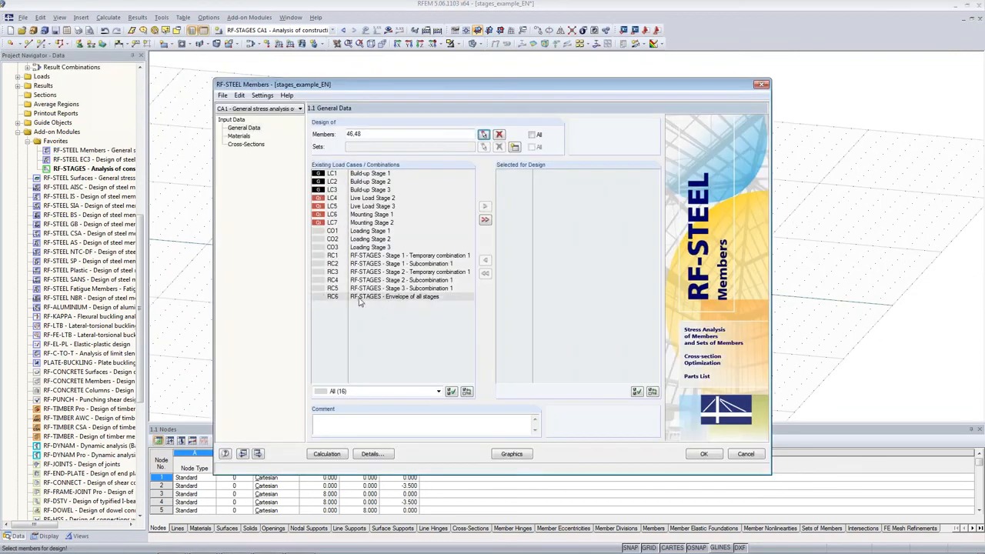
left_click(360, 297)
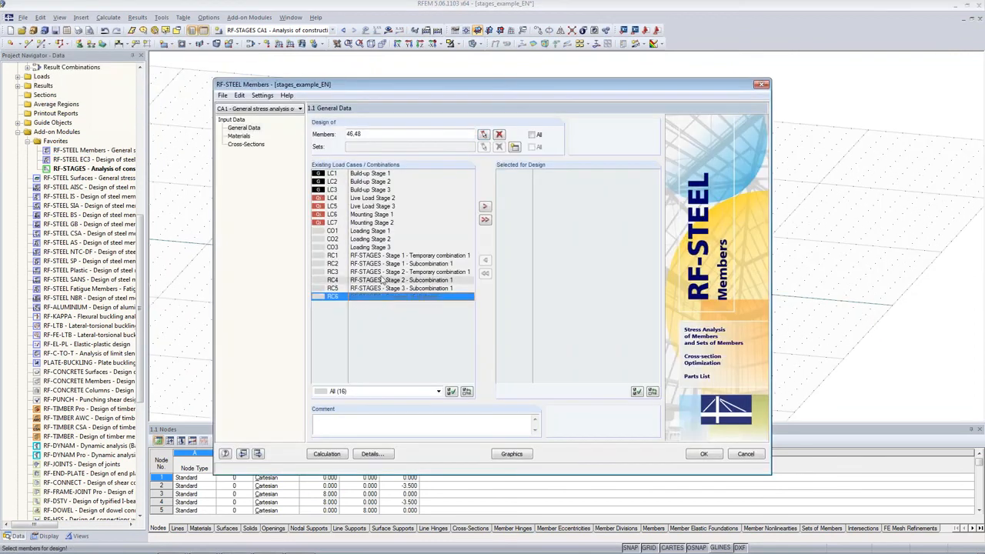
left_click(484, 207)
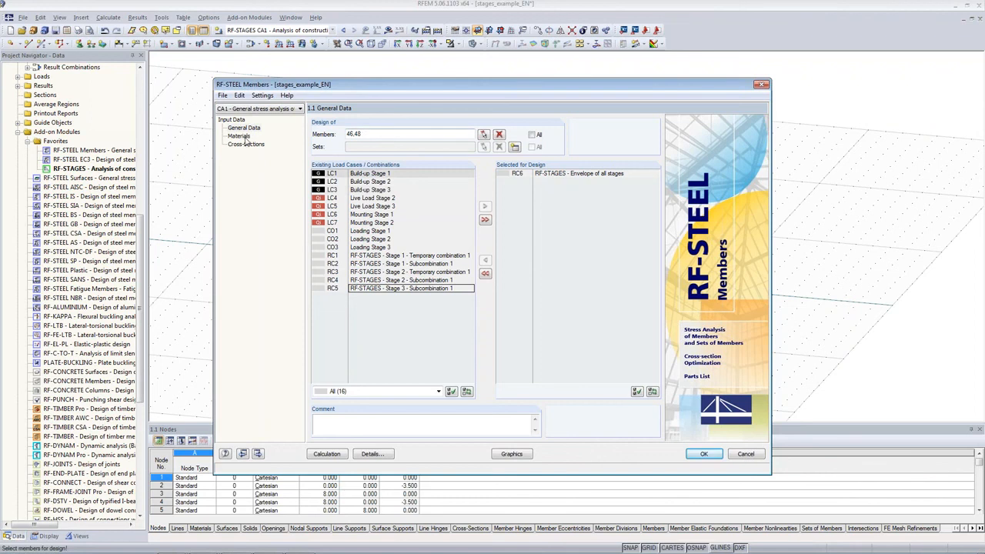
Set the stress calculation for result combinations to Stresses from internal forces, run the member design and accept the results
left_click(371, 454)
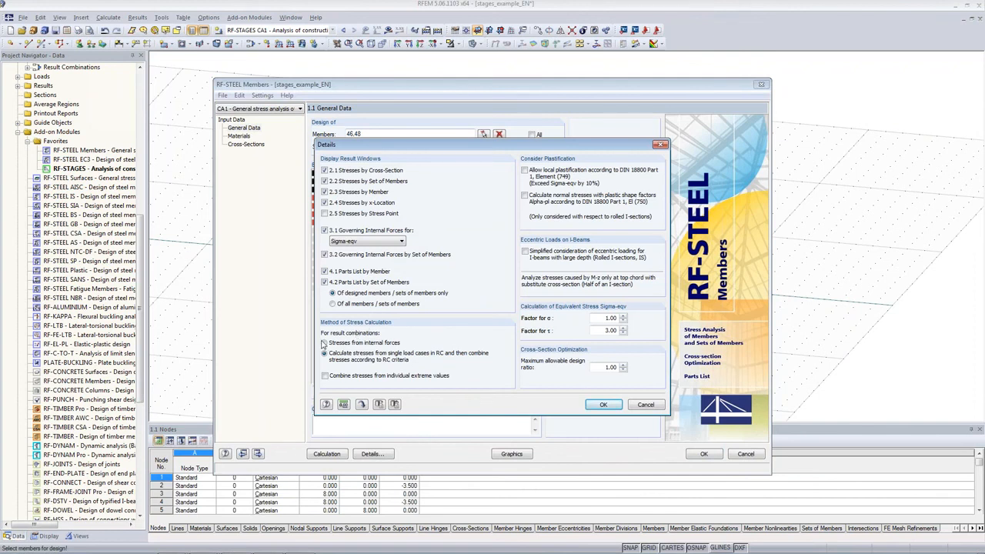
left_click(350, 343)
left_click(602, 405)
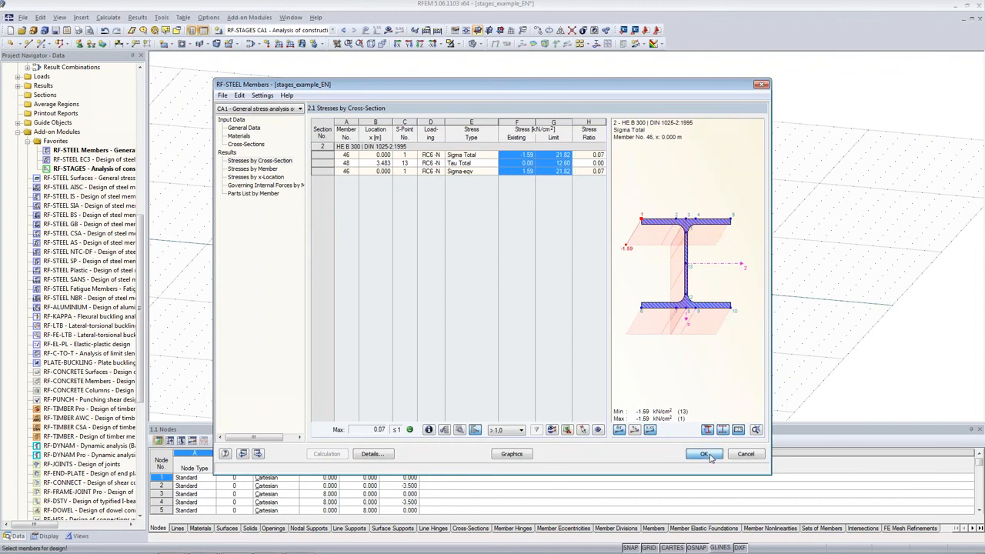
left_click(705, 454)
middle_click_drag(723, 220, 680, 268, "ctrl")
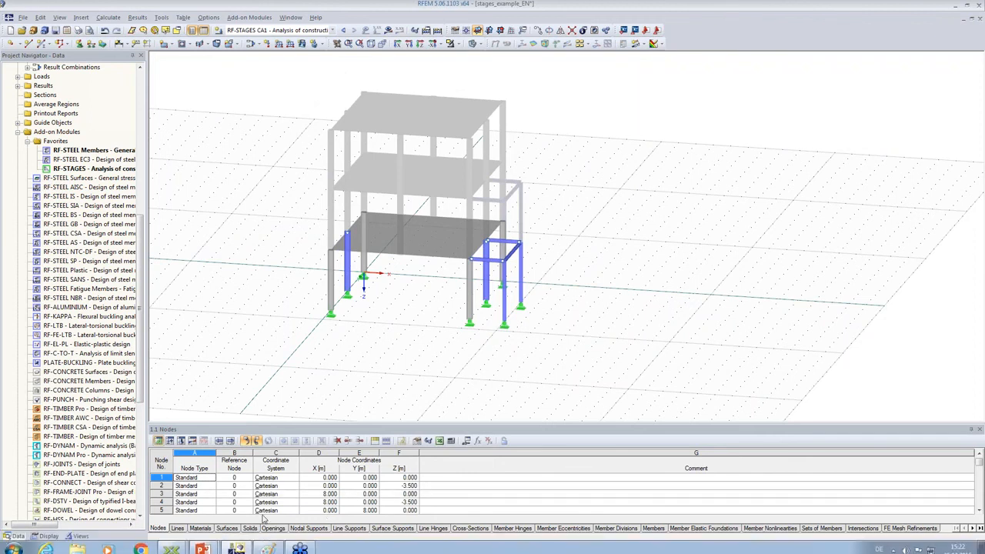
Switch to the running PowerPoint slide show stages_EN2 and advance past the Features in RF-STAGES slide
mouse_move(200, 547)
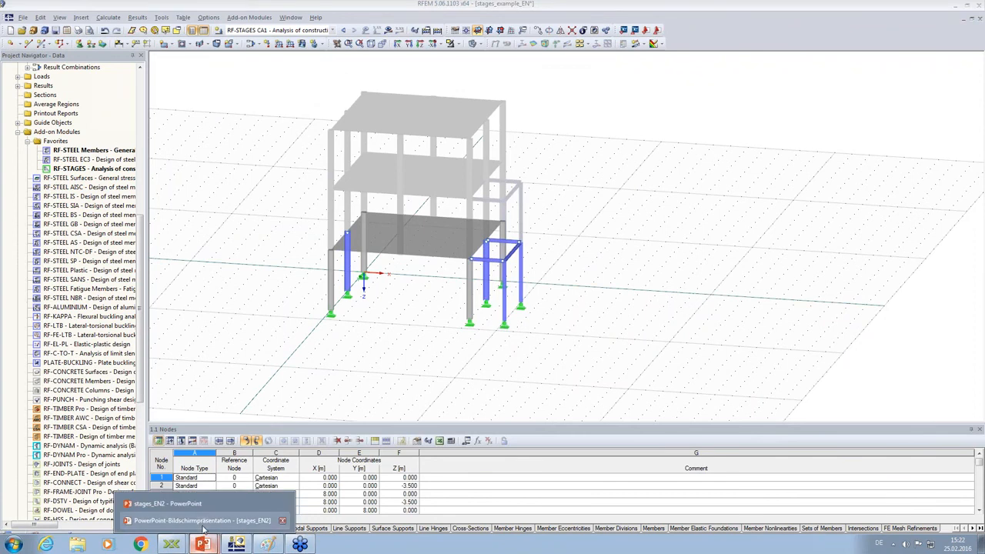
left_click(203, 520)
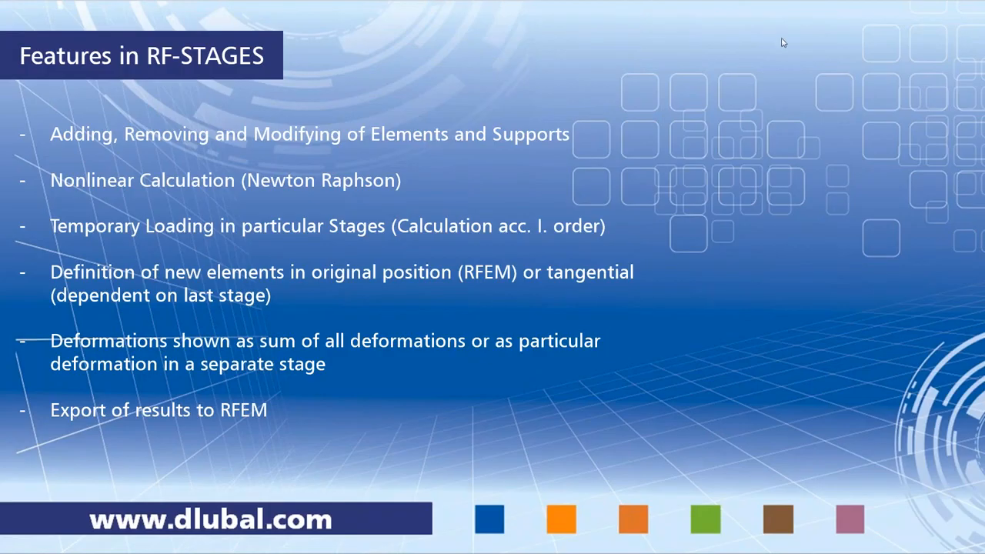
left_click(548, 143)
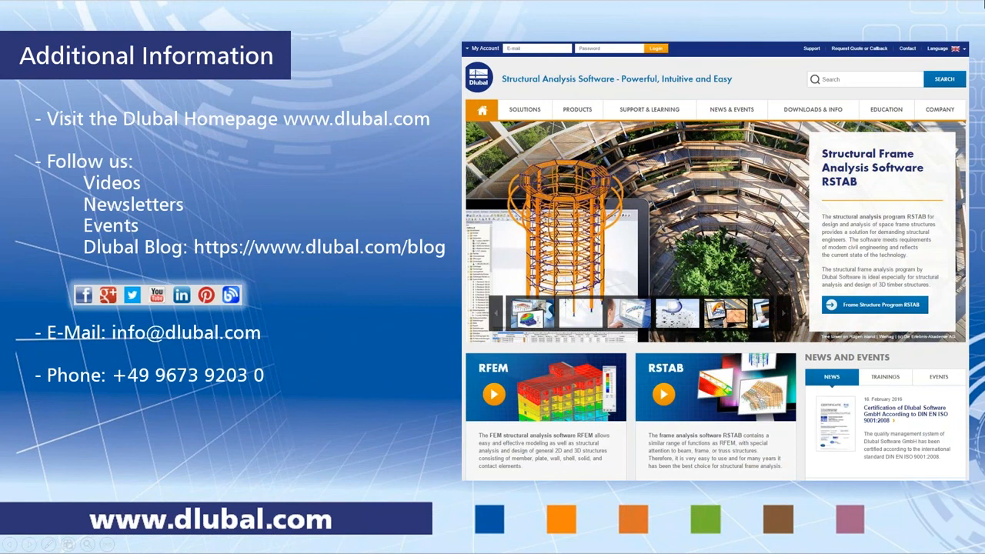